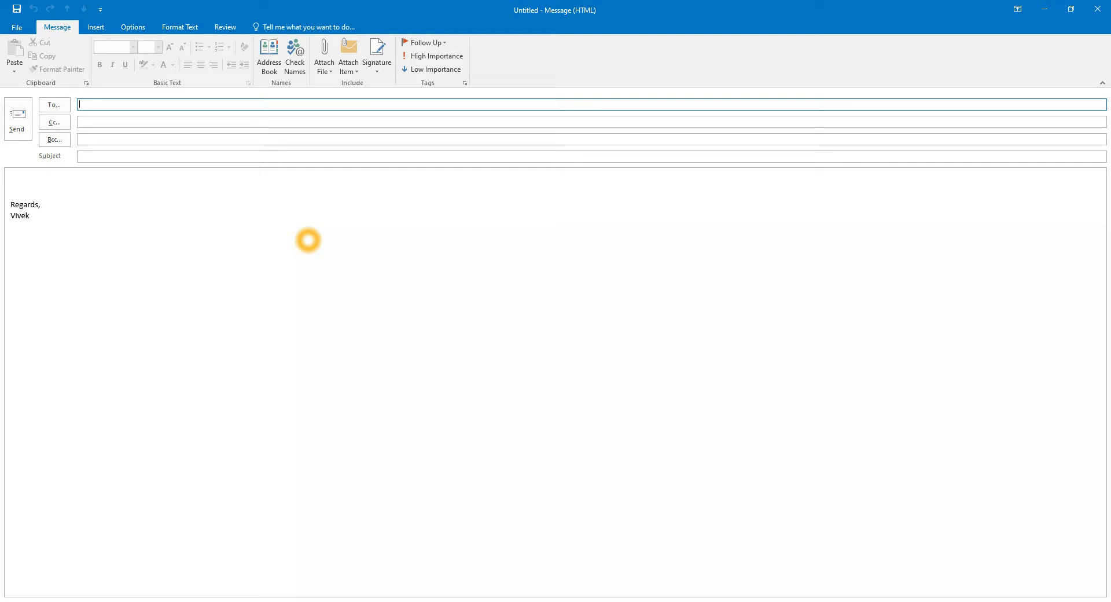
Step: Open Outlook's VBA editor to review the saveAttachtoDisk macro in ThisOutlookSession, and close the editor
key("alt+F11")
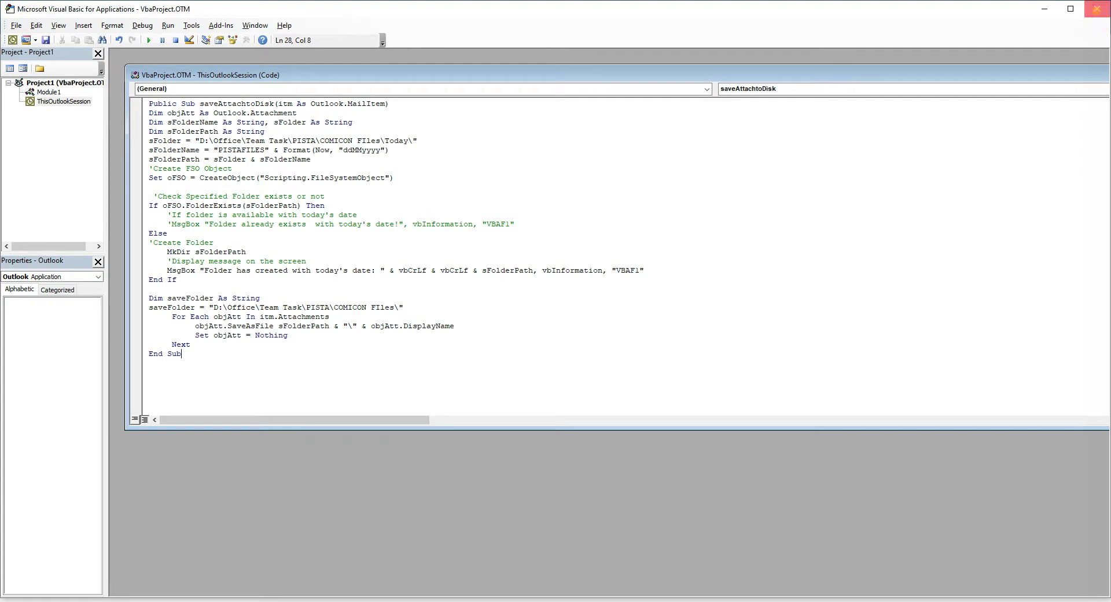
left_click(1096, 9)
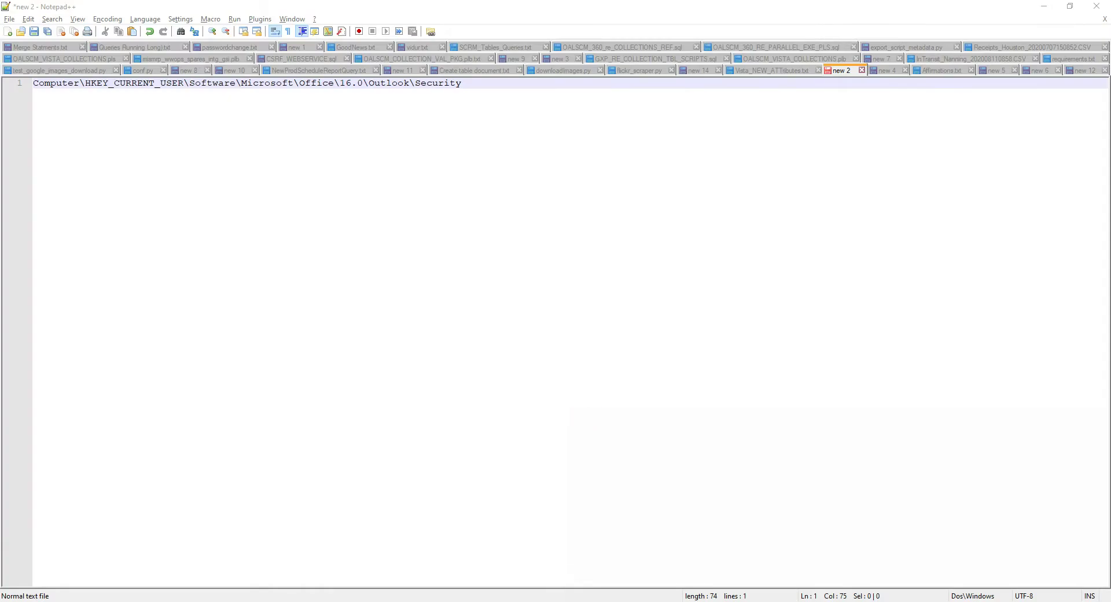
Step: Open Registry Editor at HKEY_CURRENT_USER\Software\Microsoft\Office\16.0\Outlook\Security and select the EnableUnsafeClientMailRules value
left_click(424, 106)
left_click_drag(38, 83, 464, 85)
key("super")
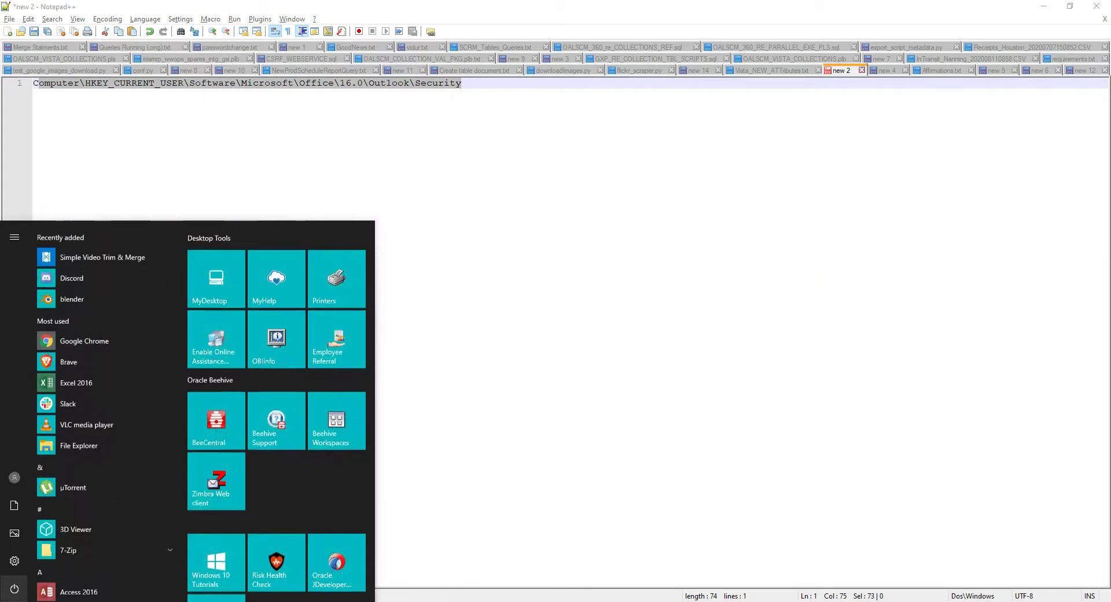
type("re")
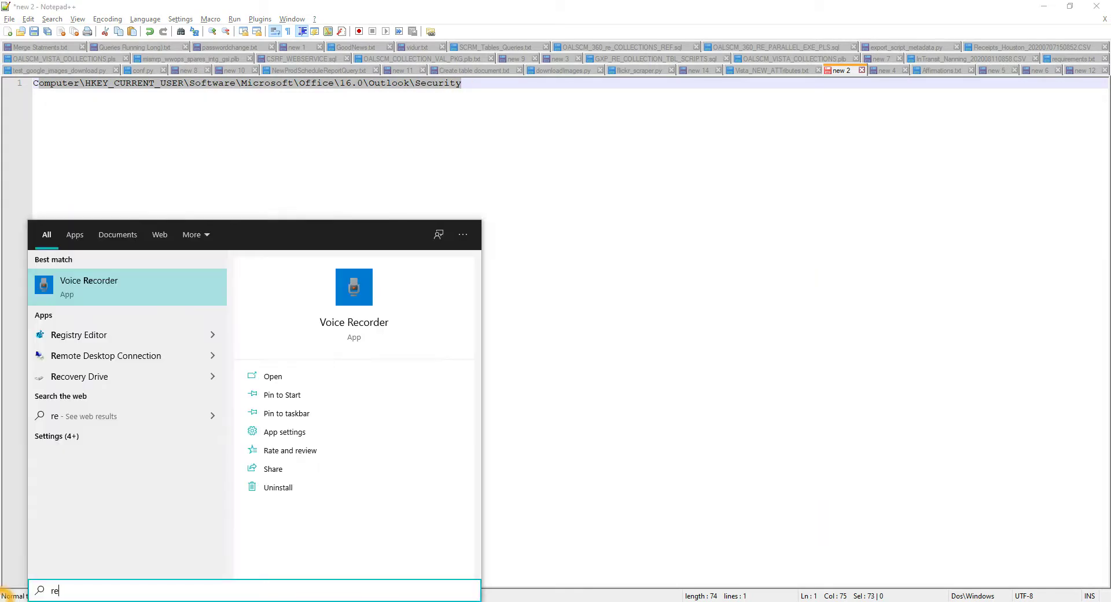
type("g")
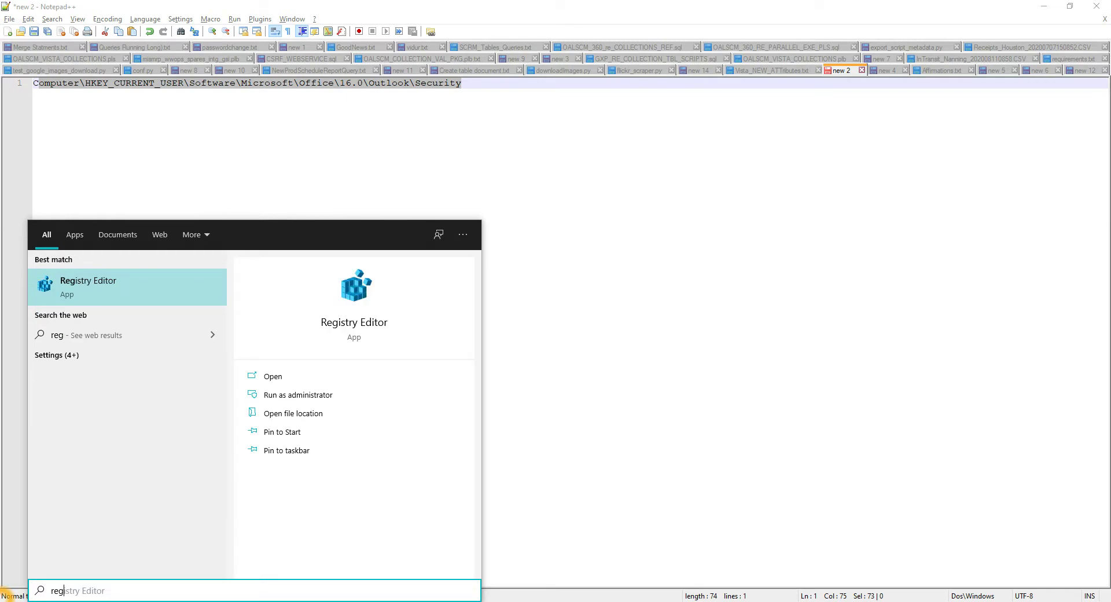
key("Return")
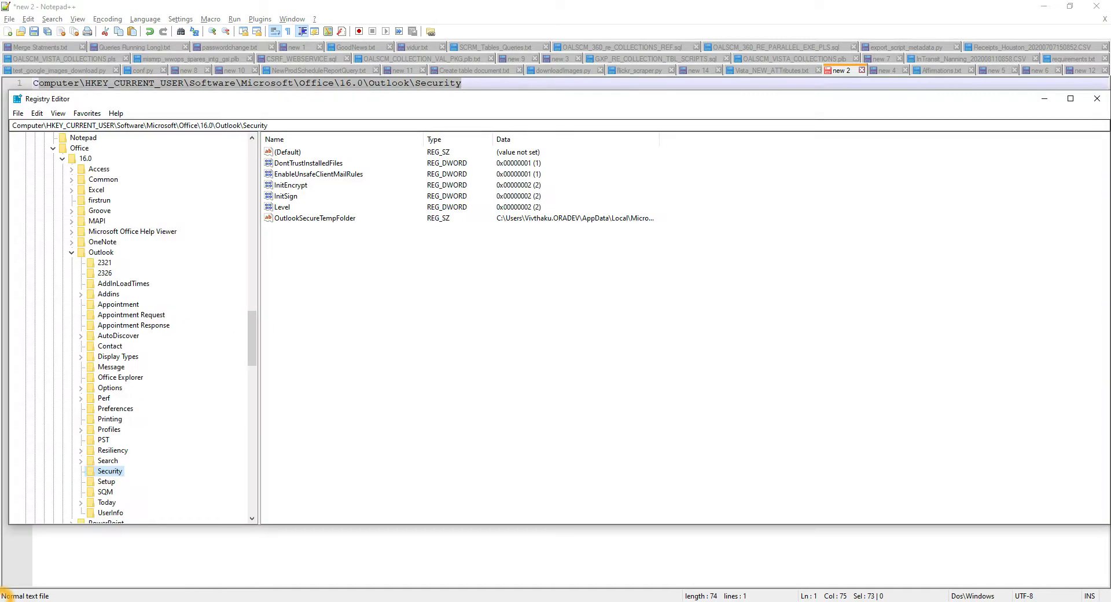
left_click(318, 174)
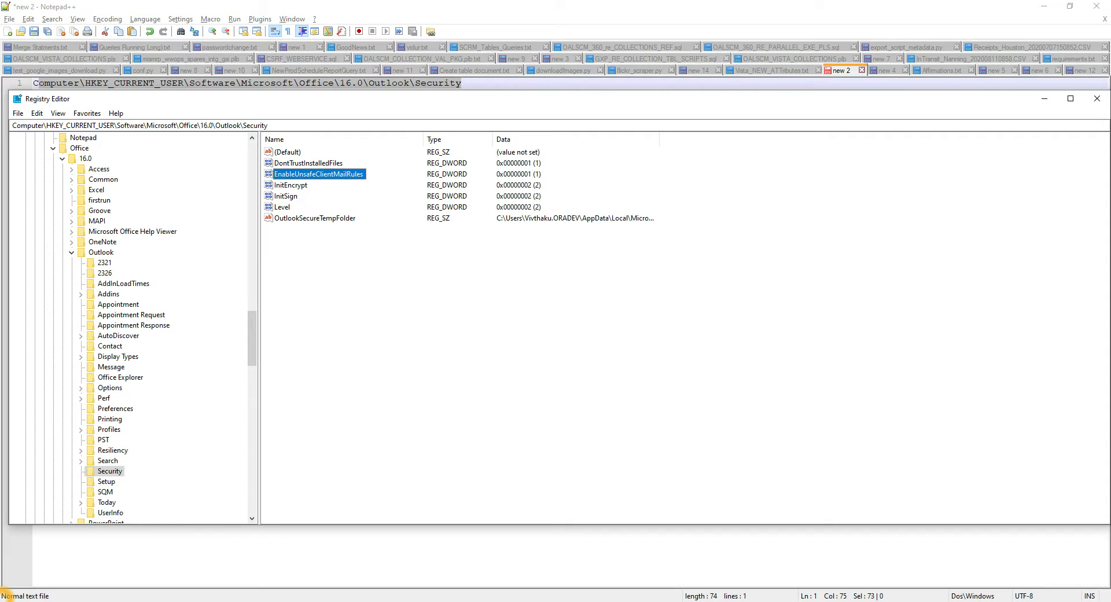
key("ctrl+space")
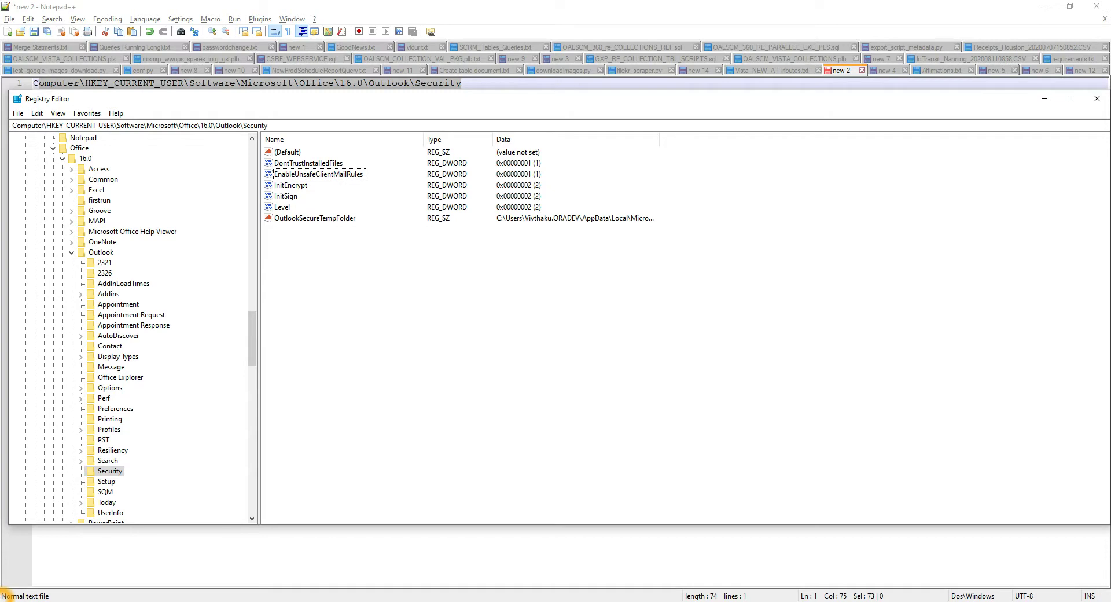
left_click(318, 173)
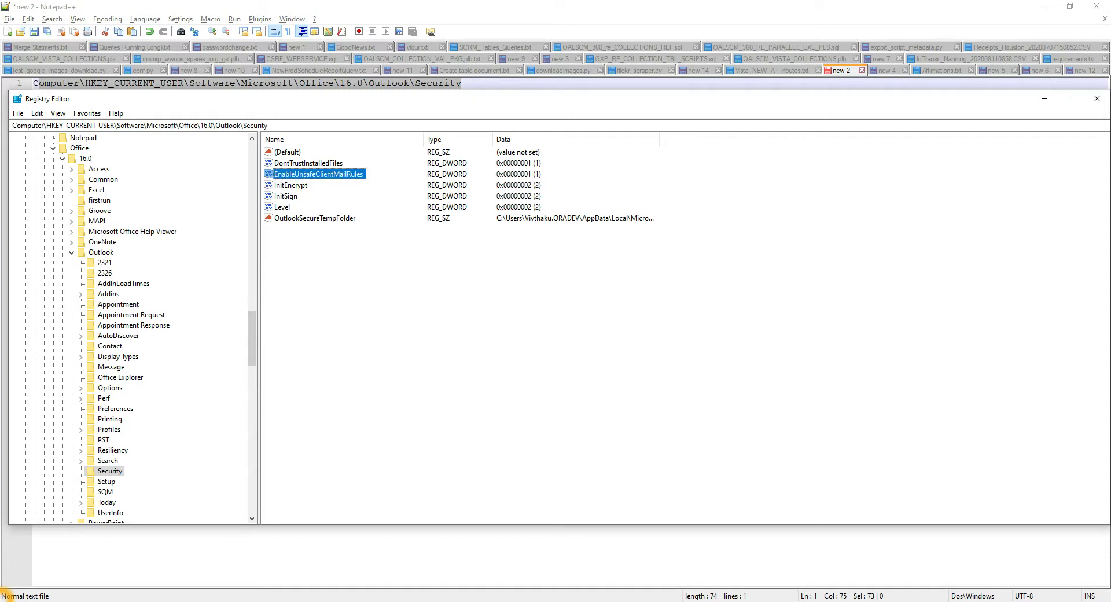
Step: Copy the value name EnableUnsafeClientMailRules and paste it two lines below the registry path in the Notepad++ note
right_click(110, 471)
left_click(318, 173)
double_click(318, 174)
left_click_drag(130, 181, 48, 181)
key("ctrl+c")
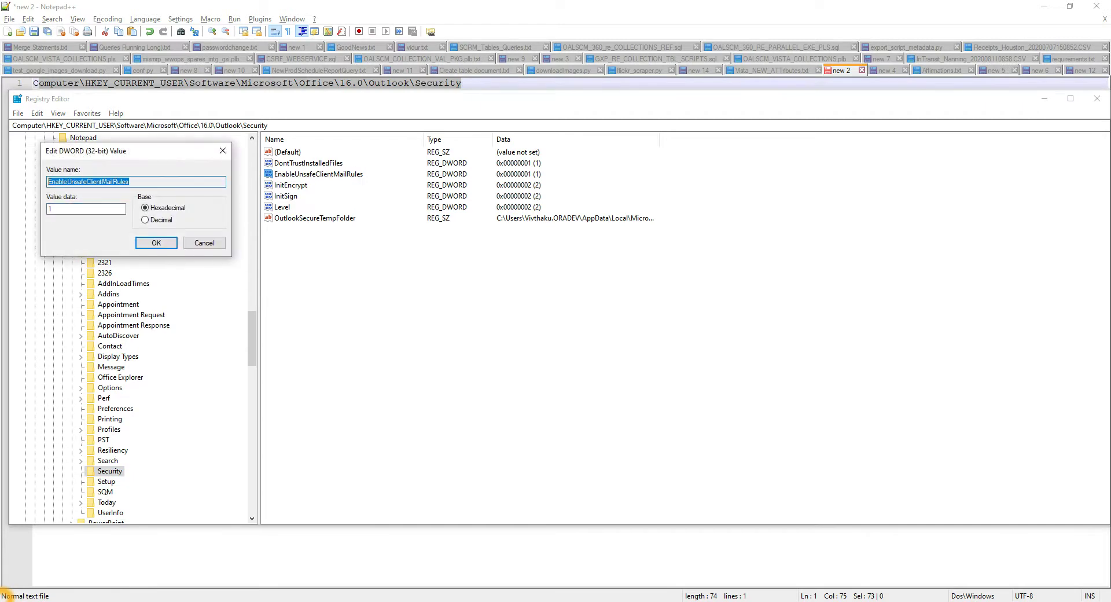
left_click(222, 150)
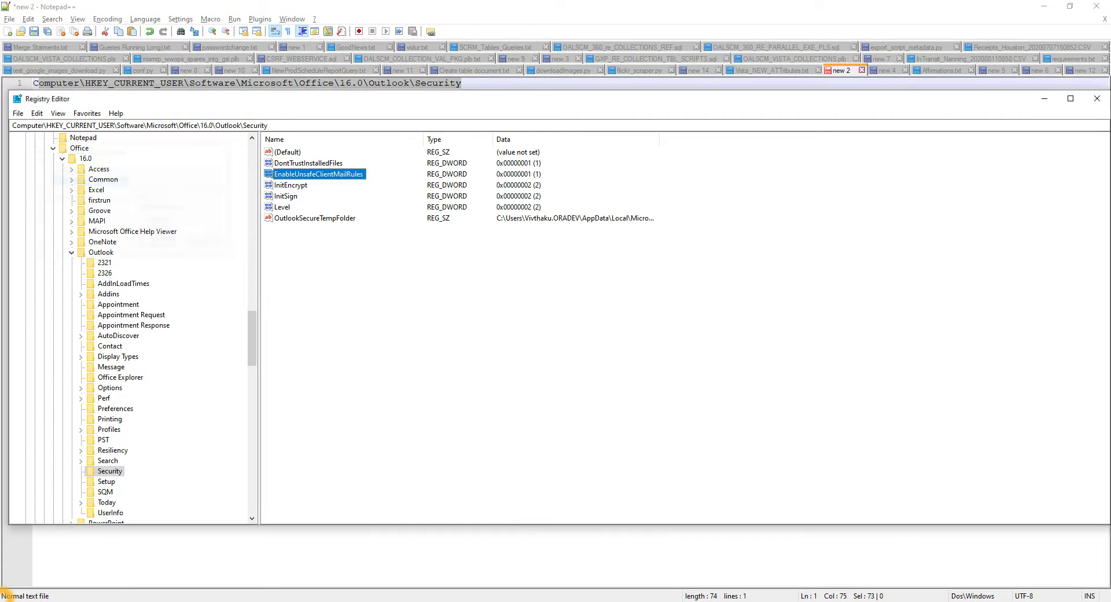
left_click(472, 83)
key("Return")
key("Return")
key("ctrl+v")
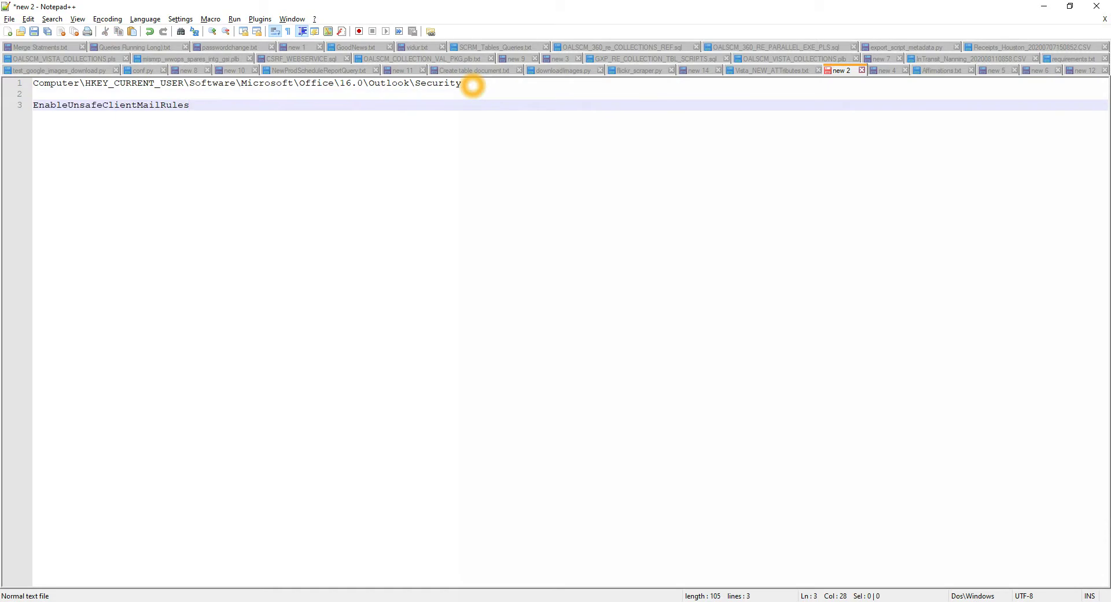
Step: In Registry Editor, create a DWORD (32-bit) value named EnableUnsafeClientMailRules1 under the Security key and set its data to 1
key("alt+Tab")
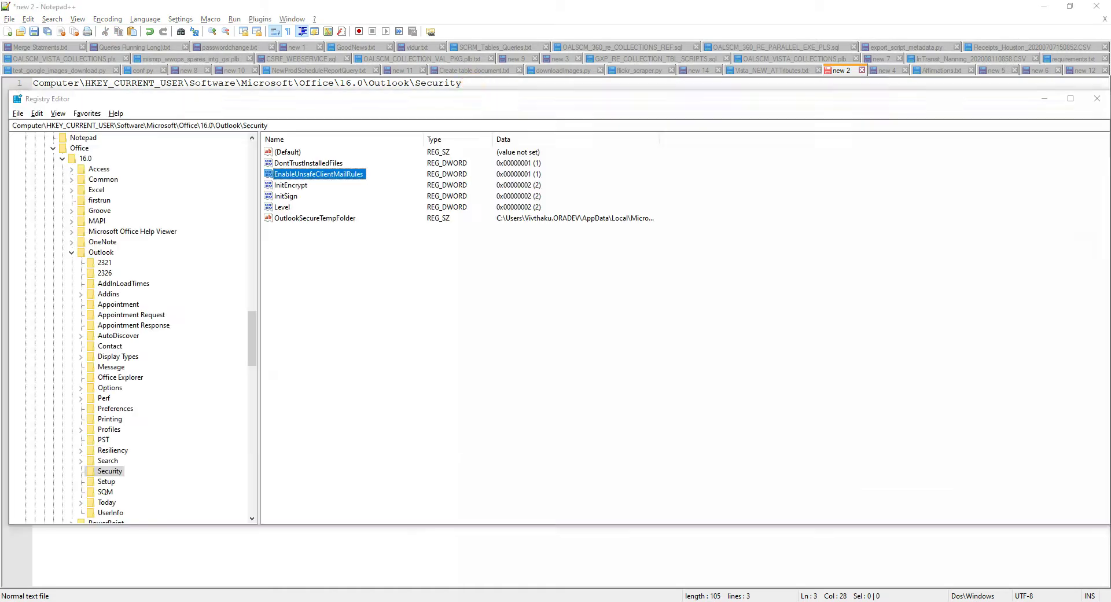
right_click(110, 470)
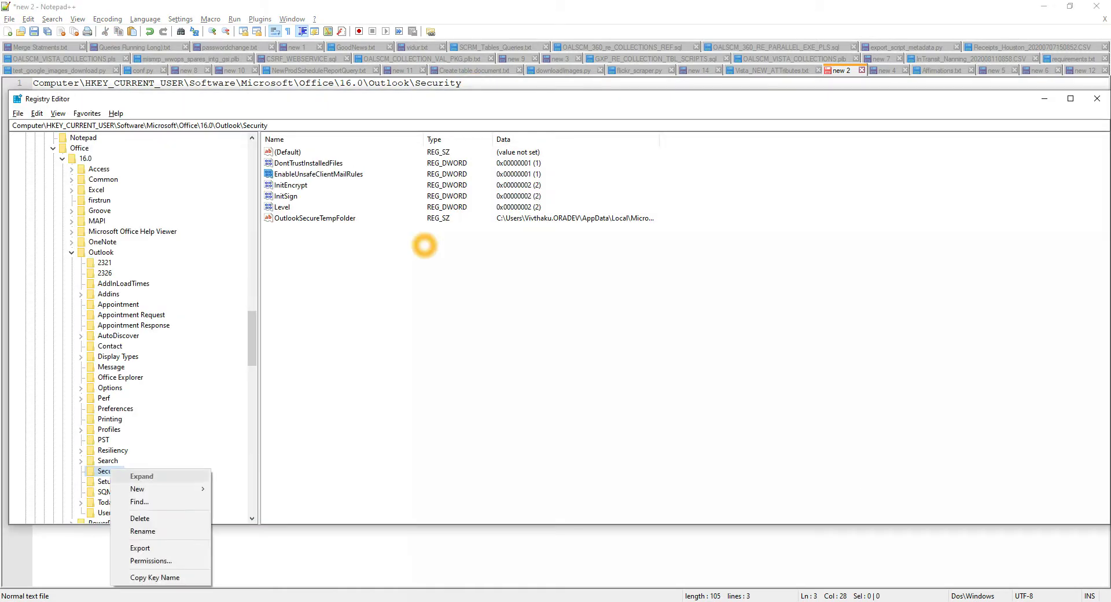
mouse_move(137, 488)
key("Down")
key("Down")
key("Down")
key("Return")
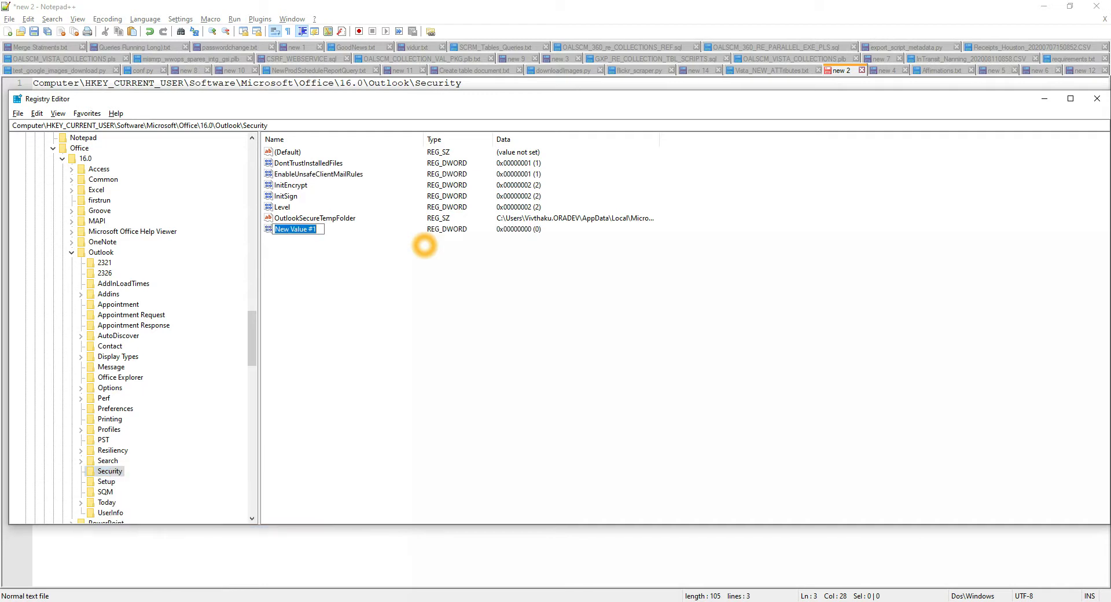
key("ctrl+v")
type("1")
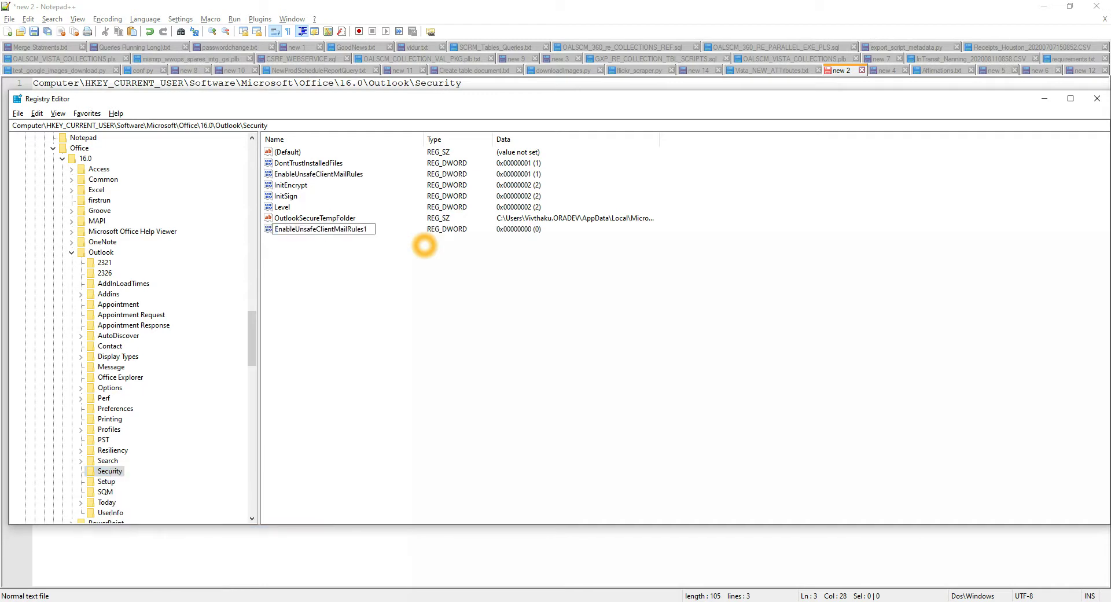
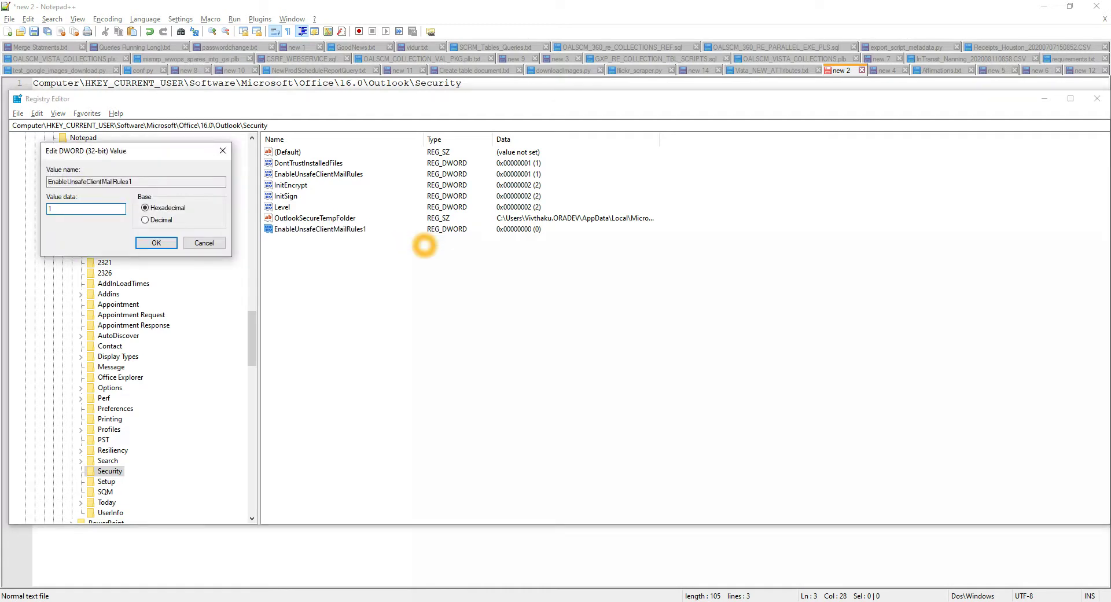
key("Return")
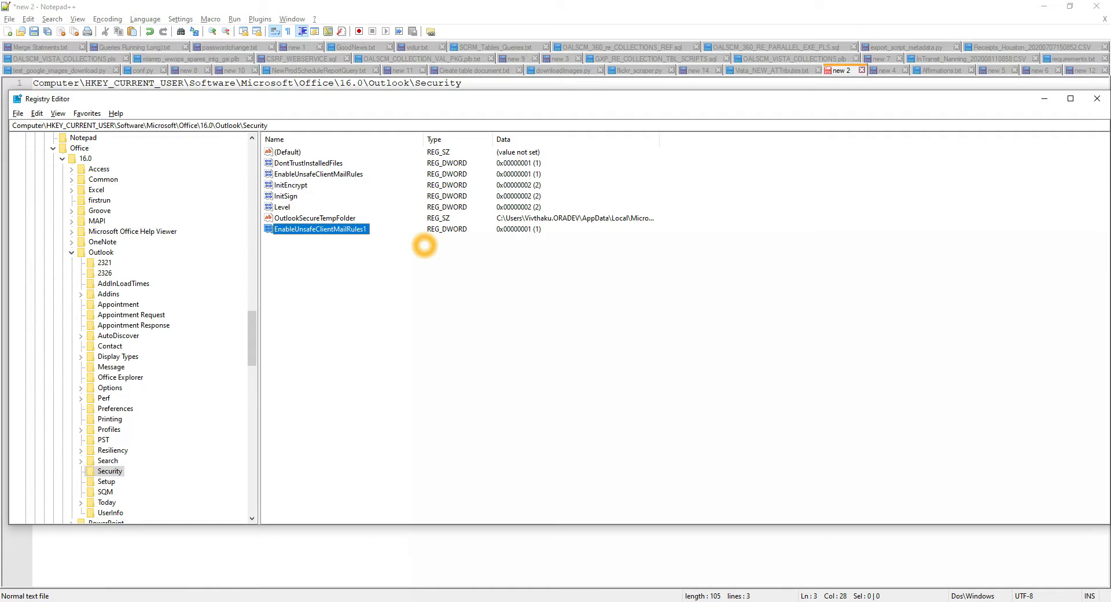
Step: Delete the EnableUnsafeClientMailRules1 value and reselect EnableUnsafeClientMailRules
key("Delete")
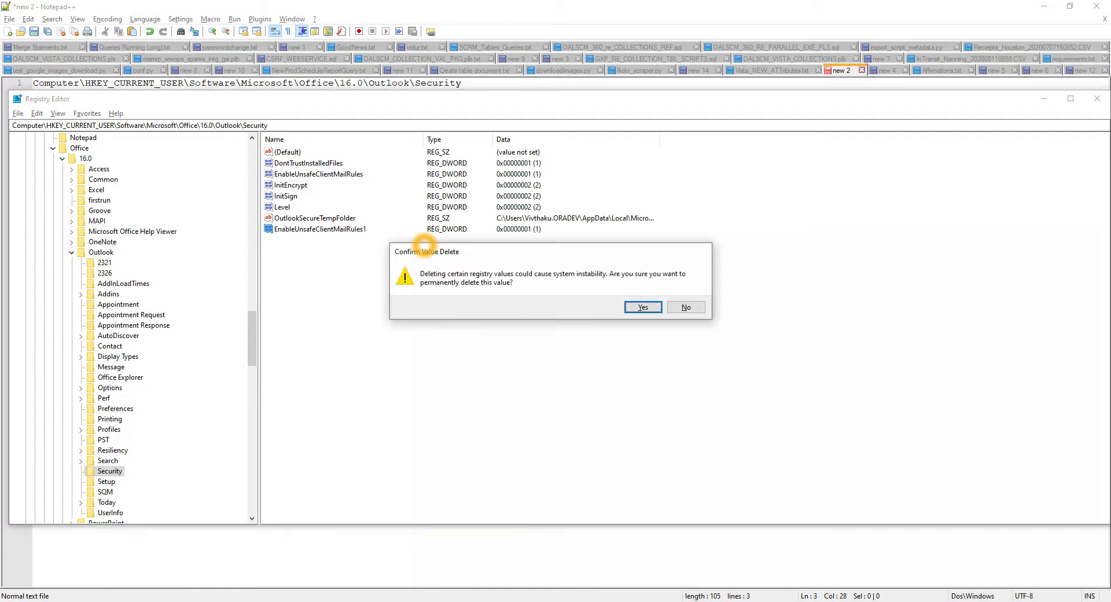
key("Return")
key("Up")
key("Up")
key("Up")
key("Up")
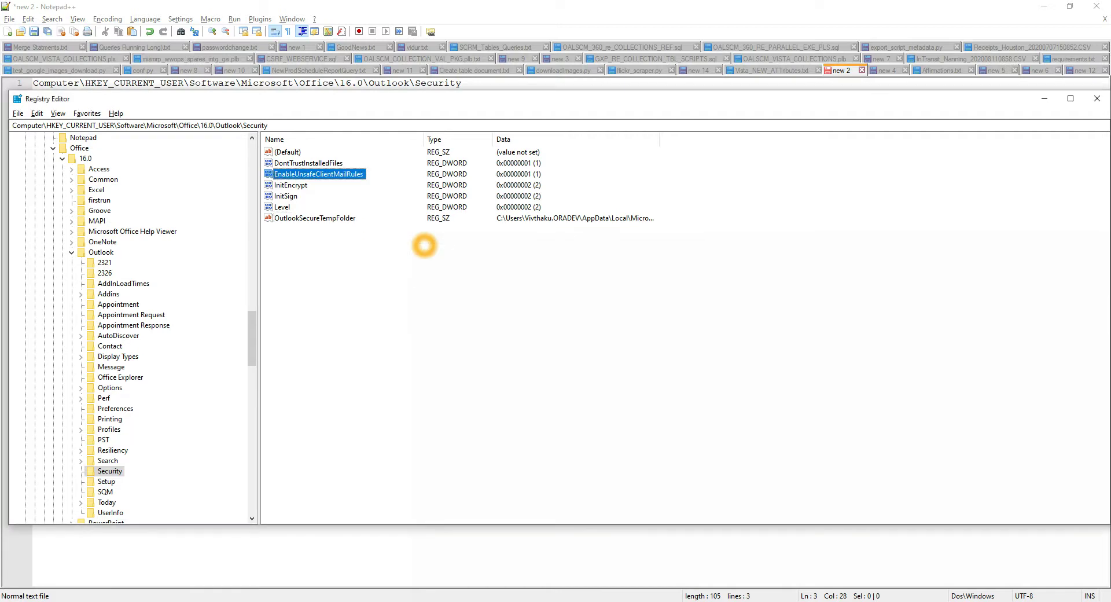
Step: Switch to Outlook, review the macro security options in the Trust Center's Macro Settings, and accept the settings
key("alt+Tab")
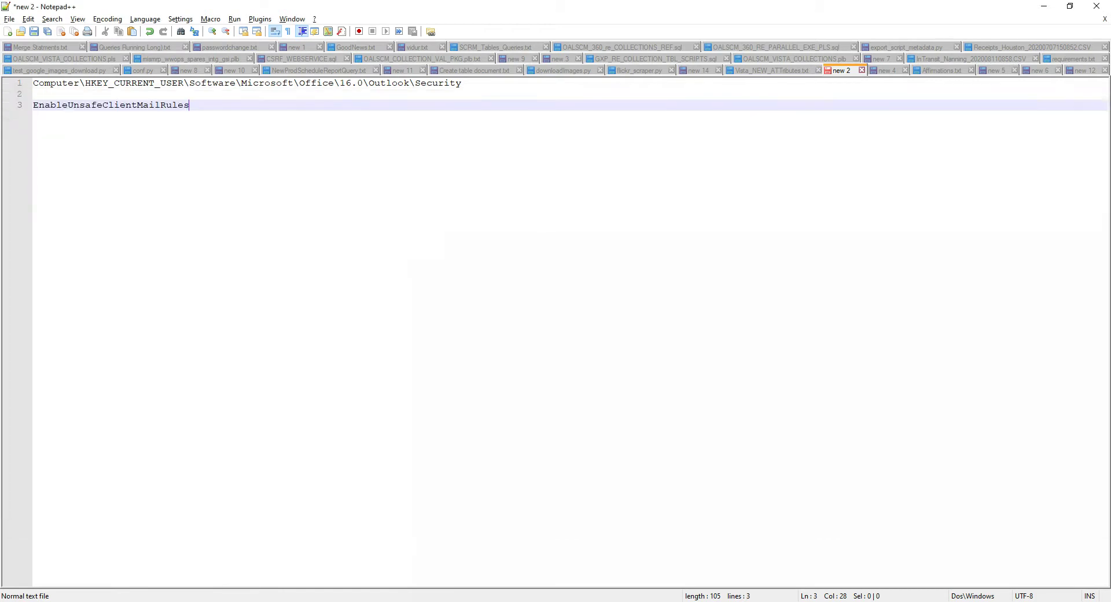
left_click(454, 553)
key("alt+Tab")
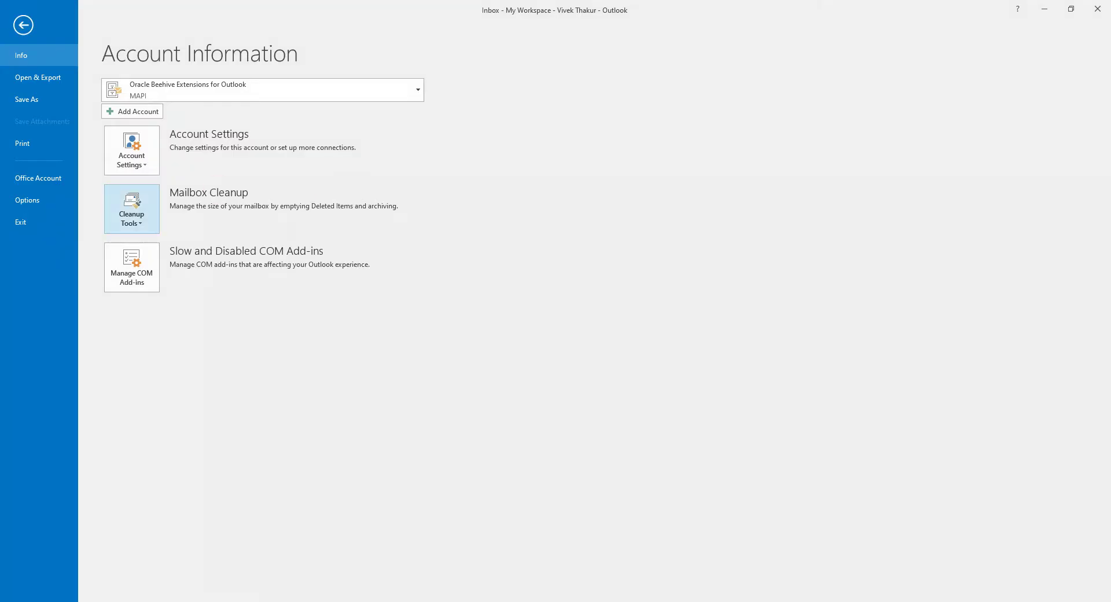
left_click(27, 200)
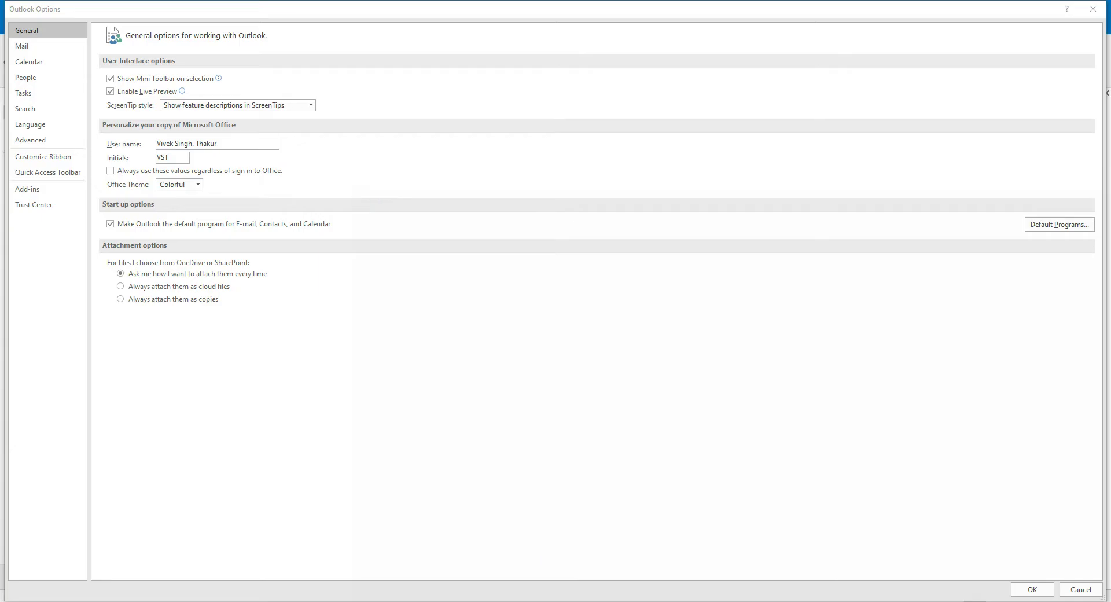
left_click(28, 205)
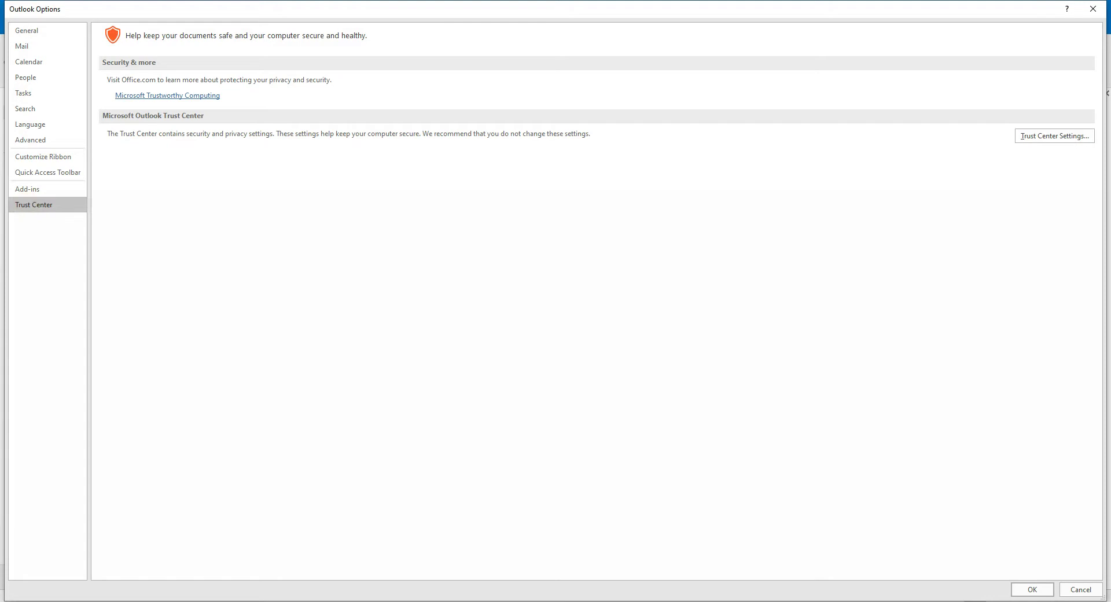
left_click(1038, 135)
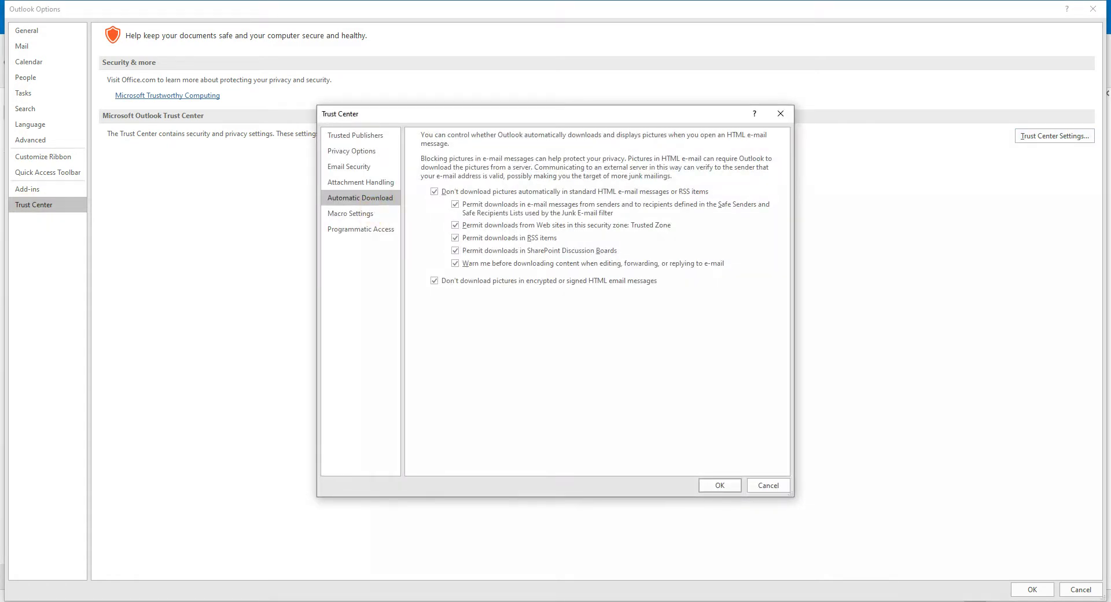
left_click(354, 214)
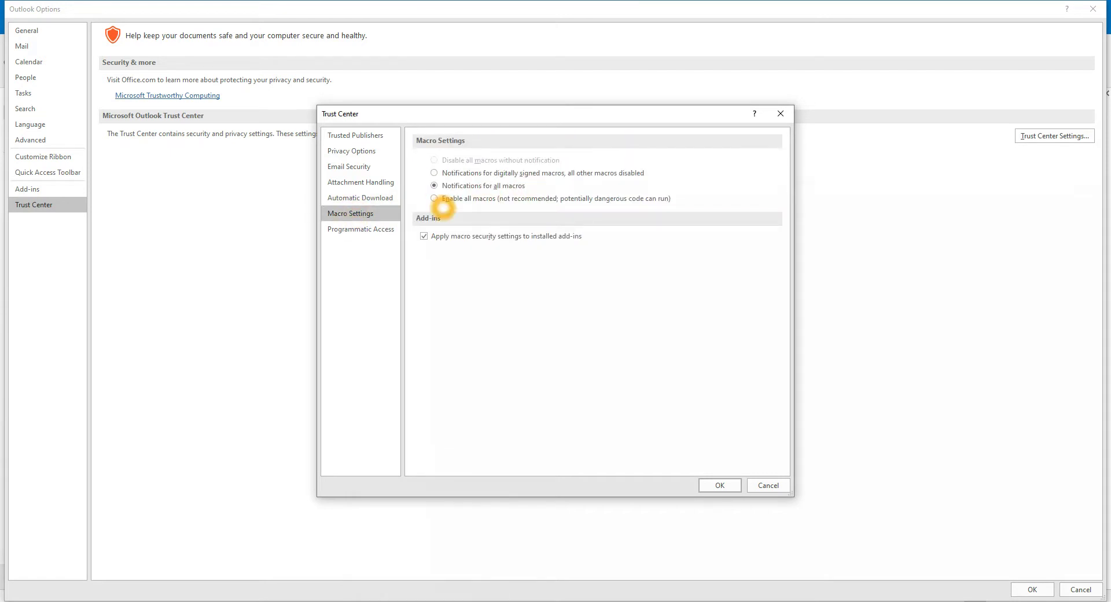
left_click(717, 485)
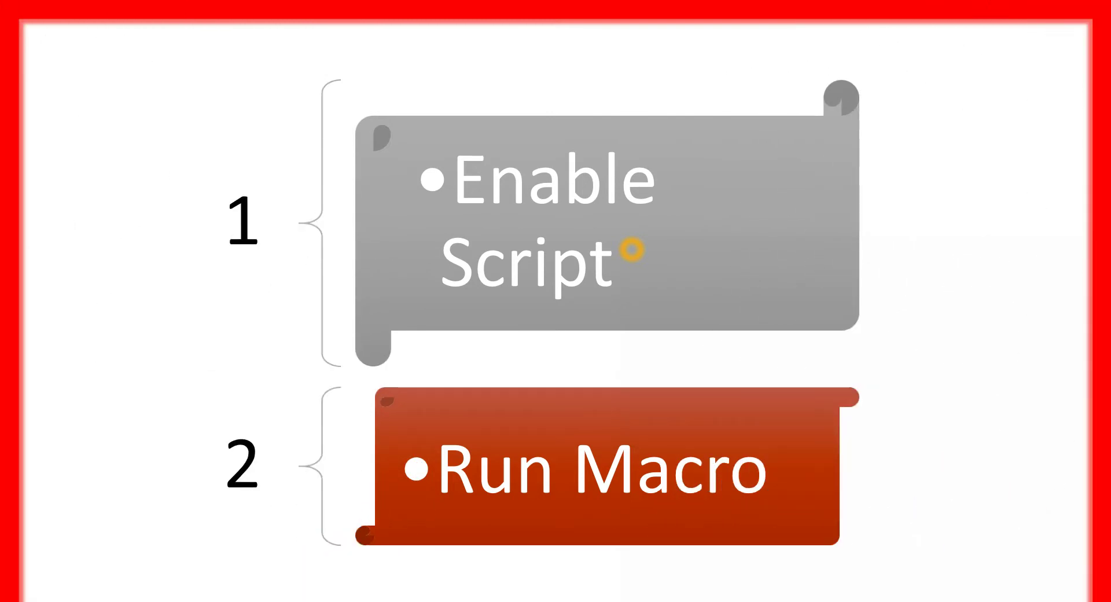
left_click(632, 250)
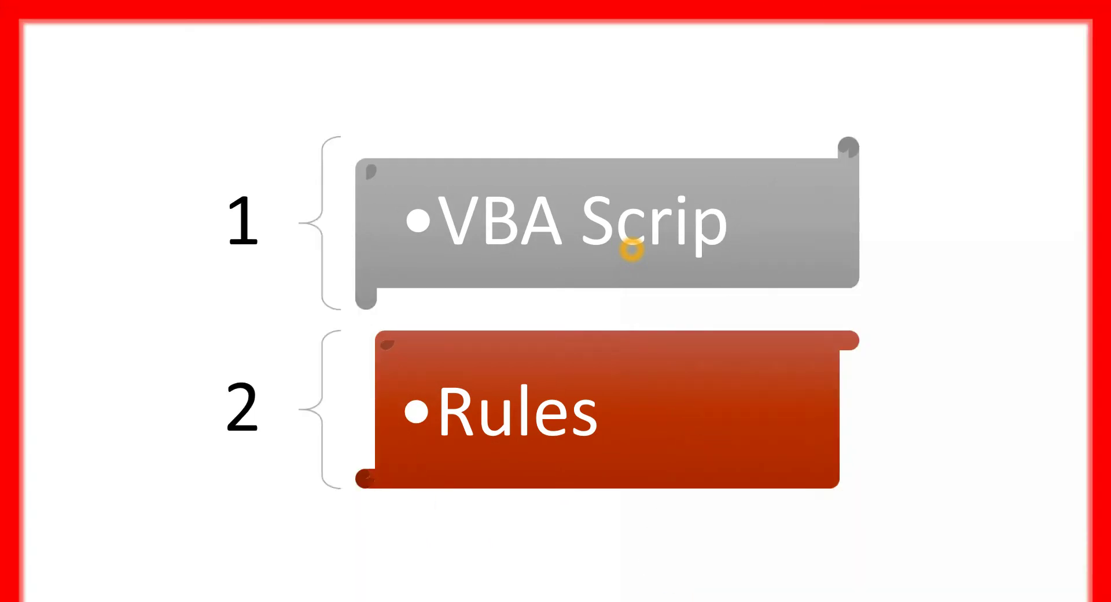
left_click(632, 250)
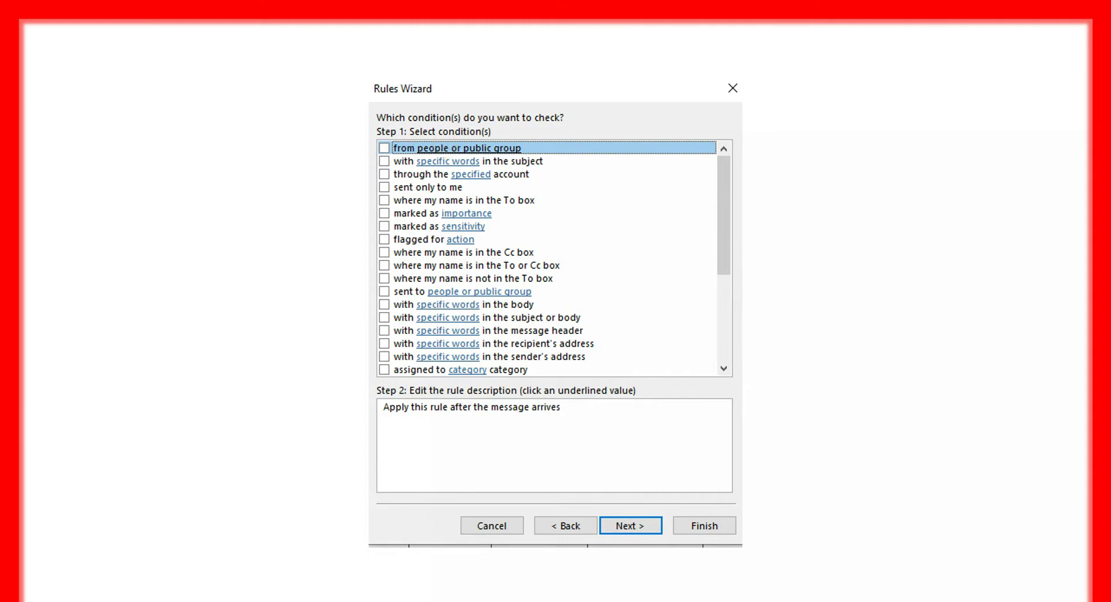
left_click(55, 597)
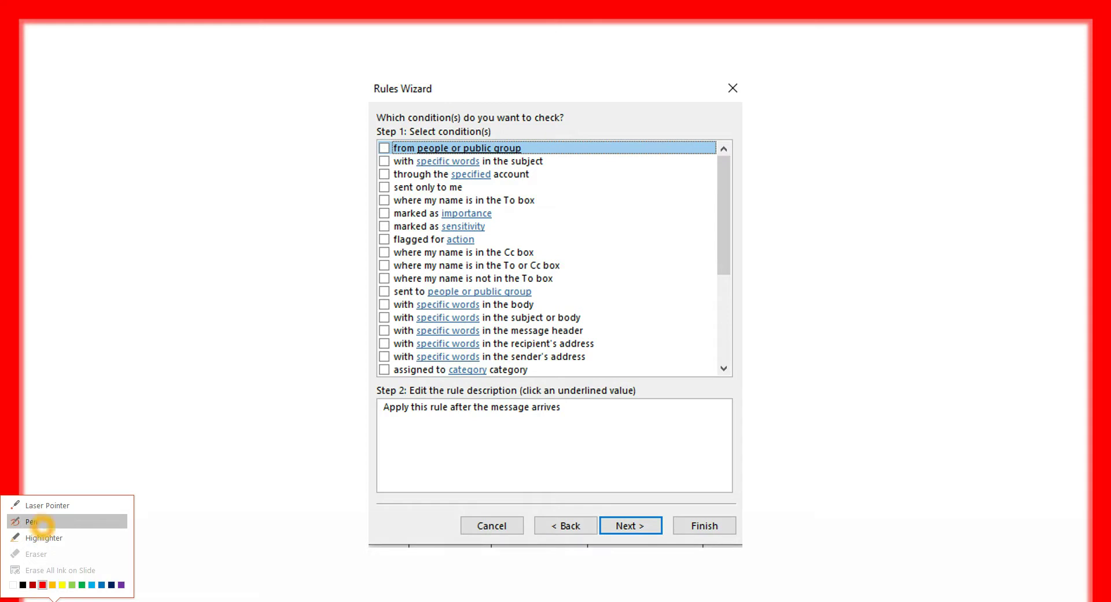
left_click(39, 538)
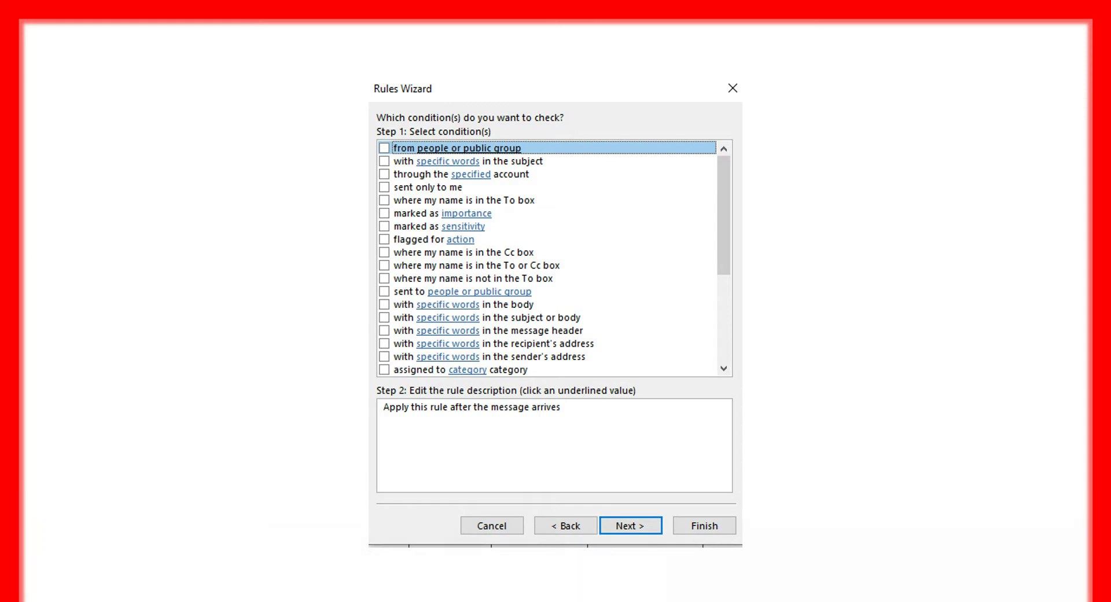
mouse_move(623, 526)
left_mouse_down()
mouse_move(645, 525)
mouse_move(613, 525)
left_mouse_up()
left_click(55, 597)
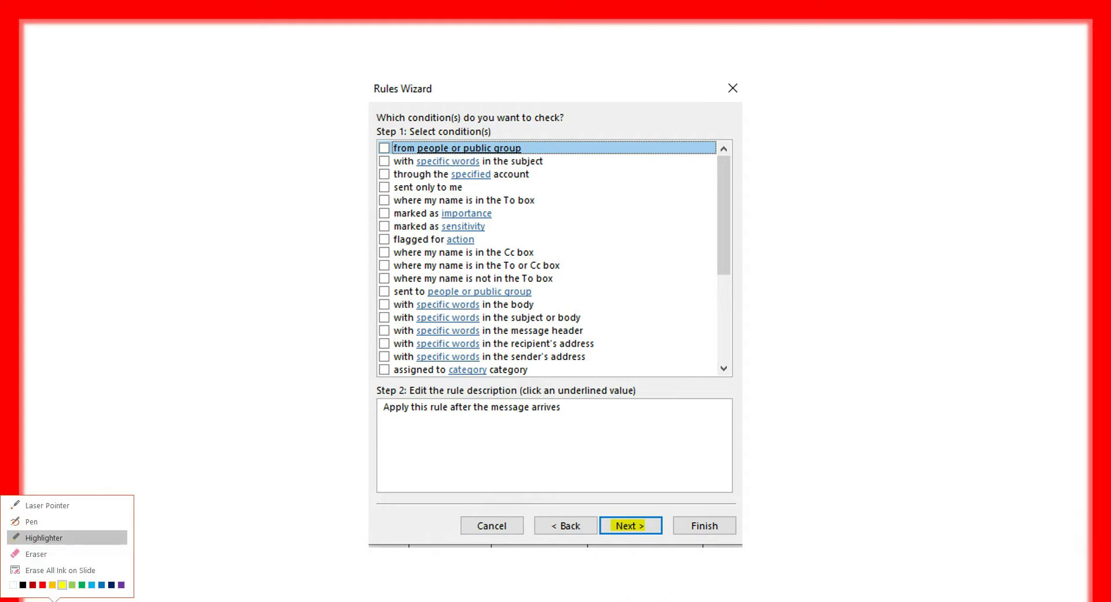
mouse_move(602, 527)
left_mouse_down()
mouse_move(663, 529)
mouse_move(599, 515)
mouse_move(659, 540)
left_mouse_up()
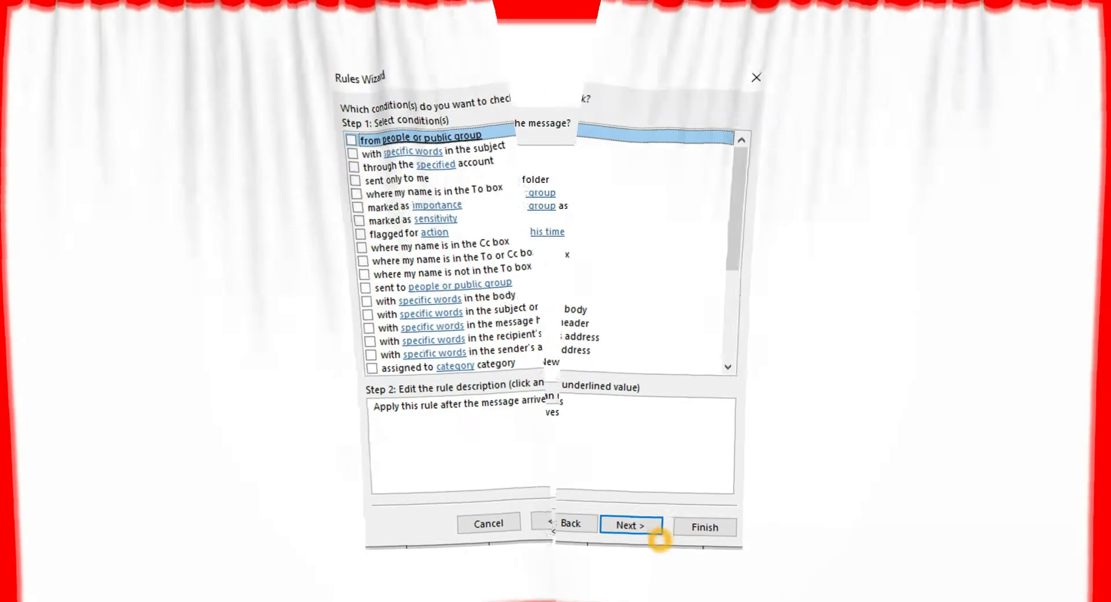
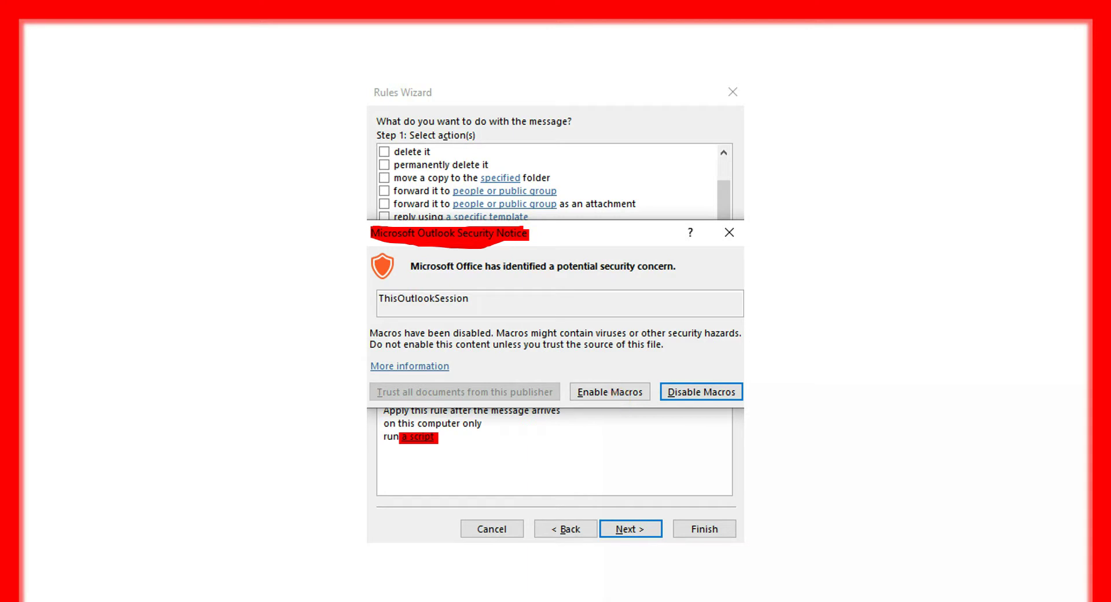
left_click_drag(652, 391, 573, 391)
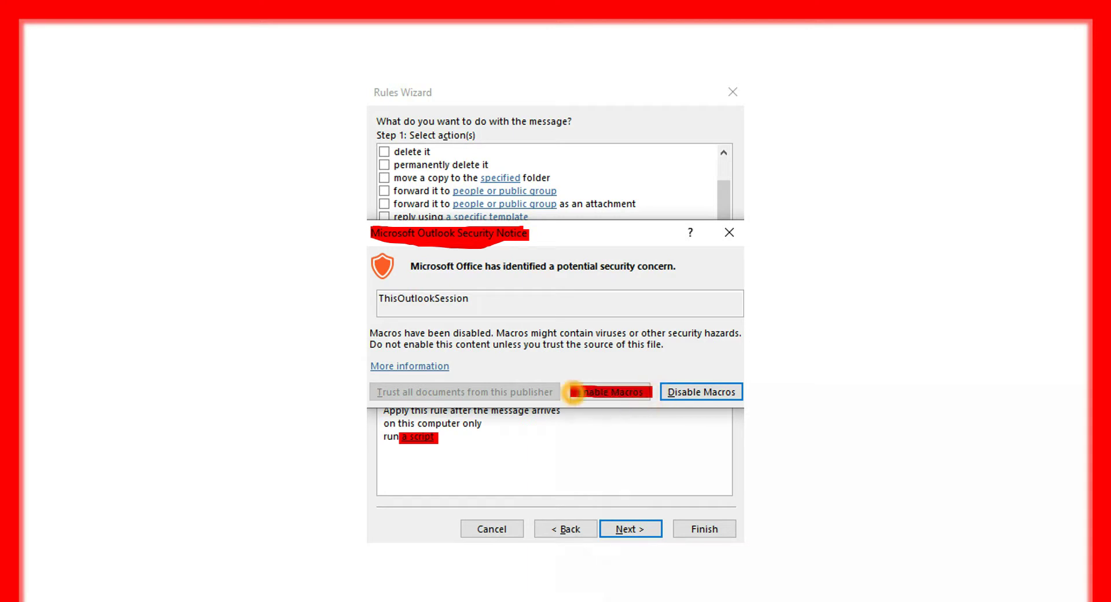
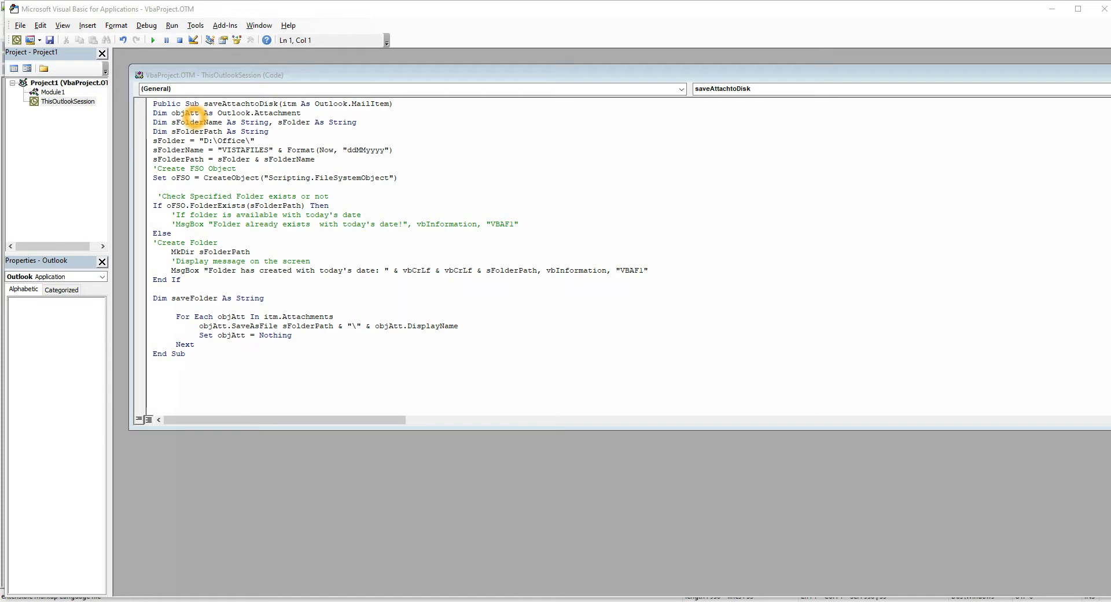
Step: In the saveAttachtoDisk code, examine the objAtt declaration and the sFolder, sFolderName and sFolderPath assignments, including the ddMMyyyy date format
double_click(191, 112)
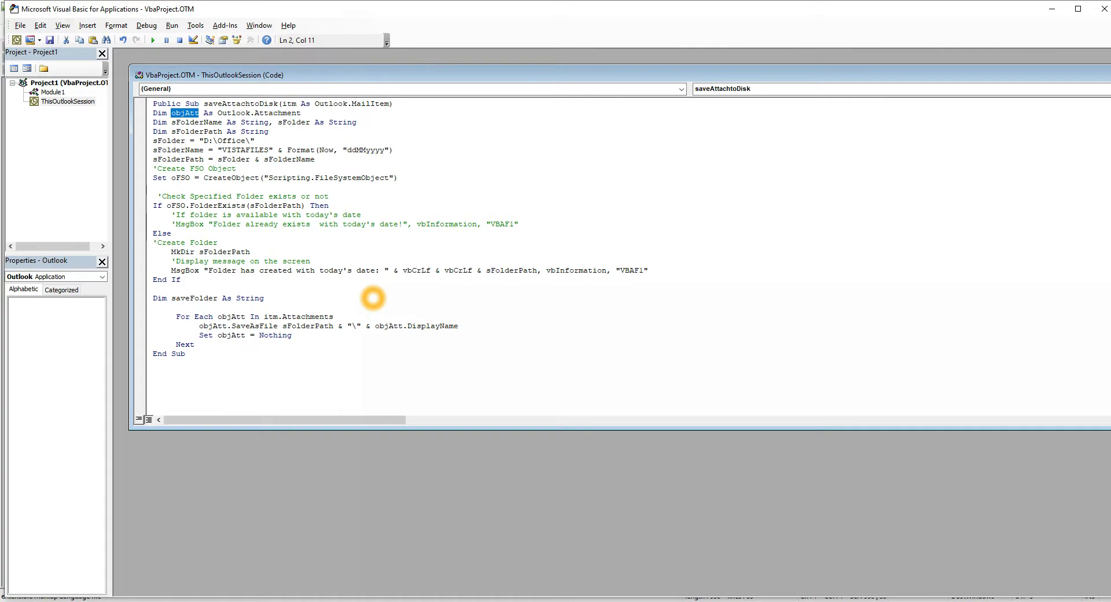
double_click(186, 150)
double_click(246, 150)
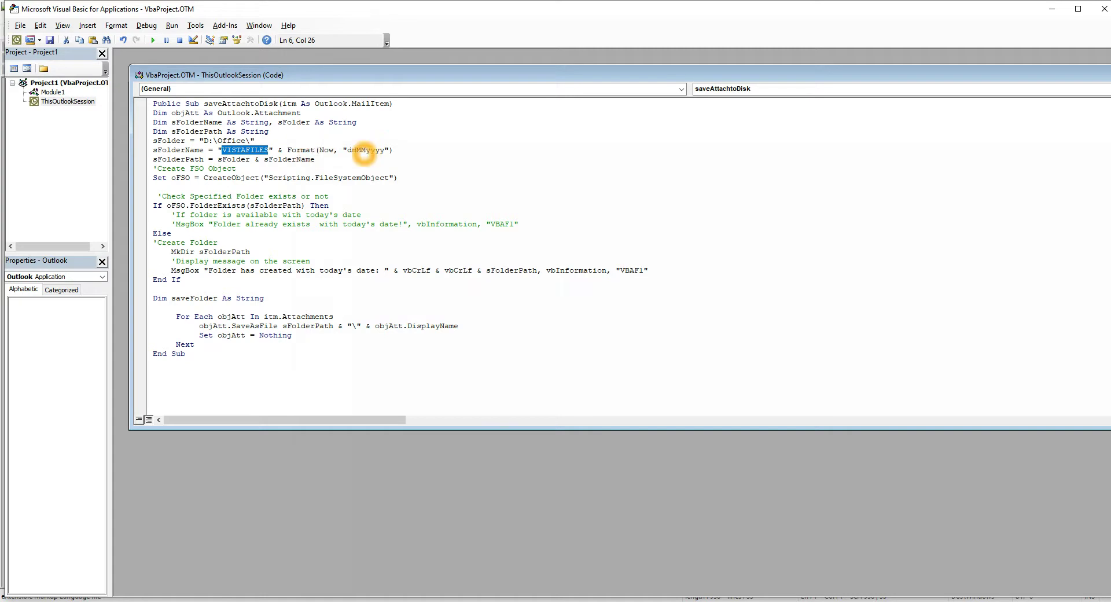
double_click(364, 150)
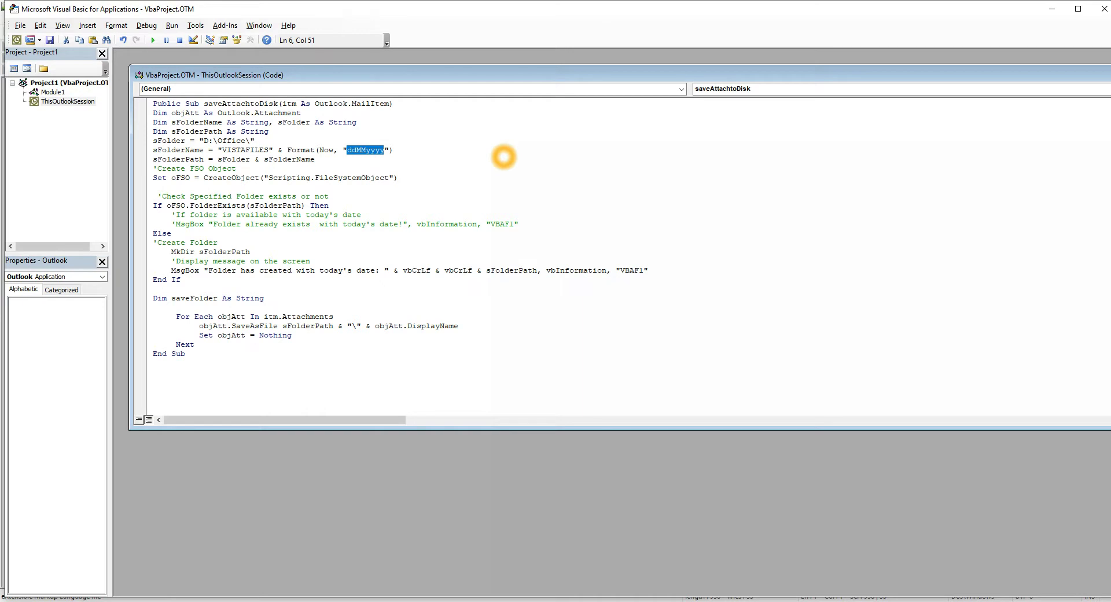
double_click(280, 150)
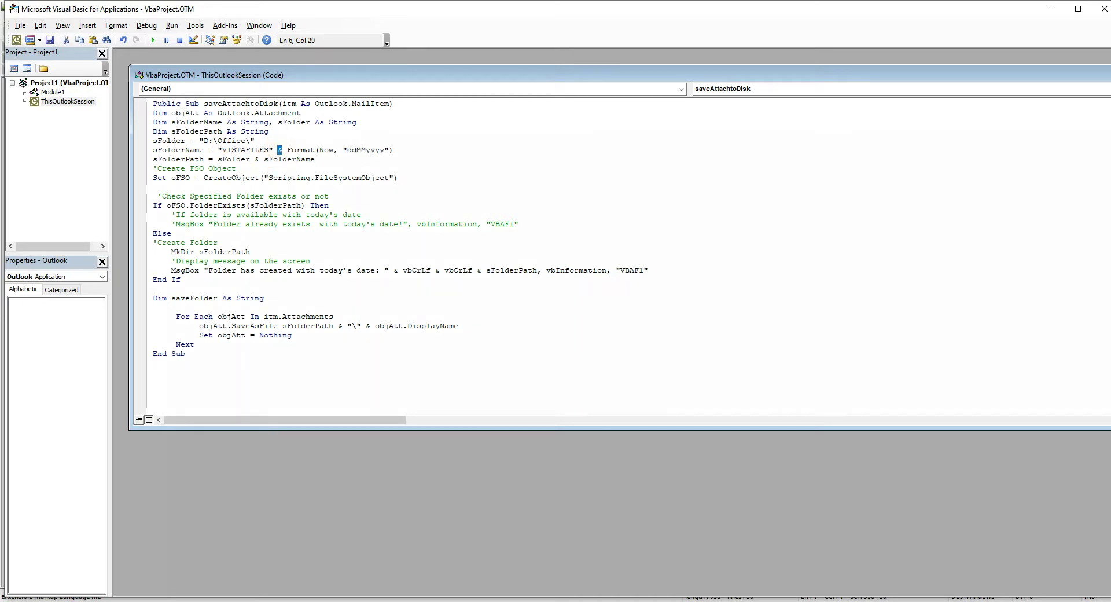
double_click(169, 140)
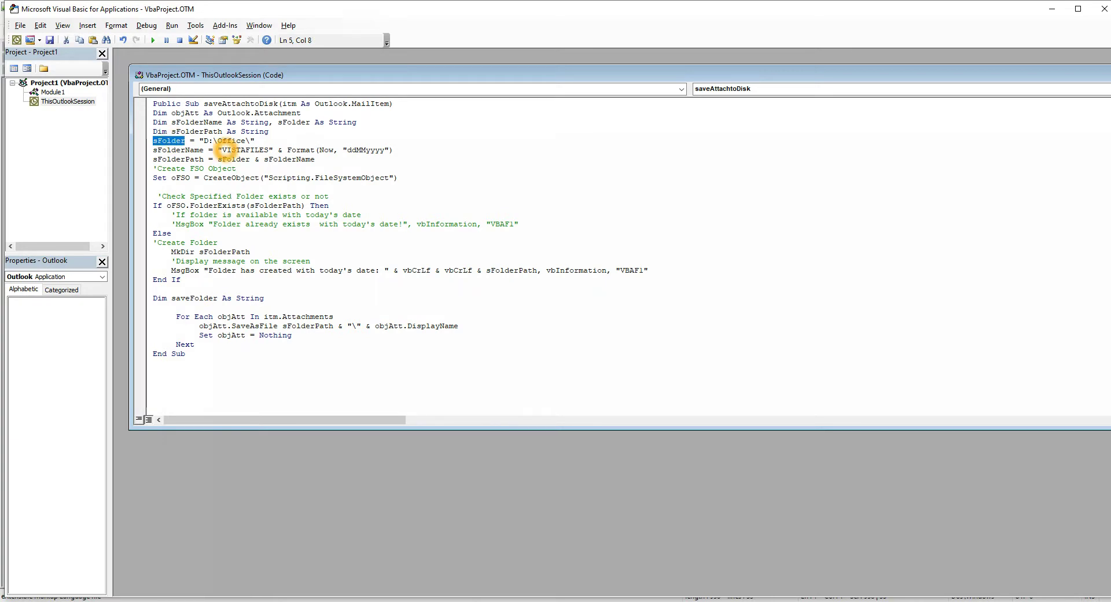
left_click(251, 141)
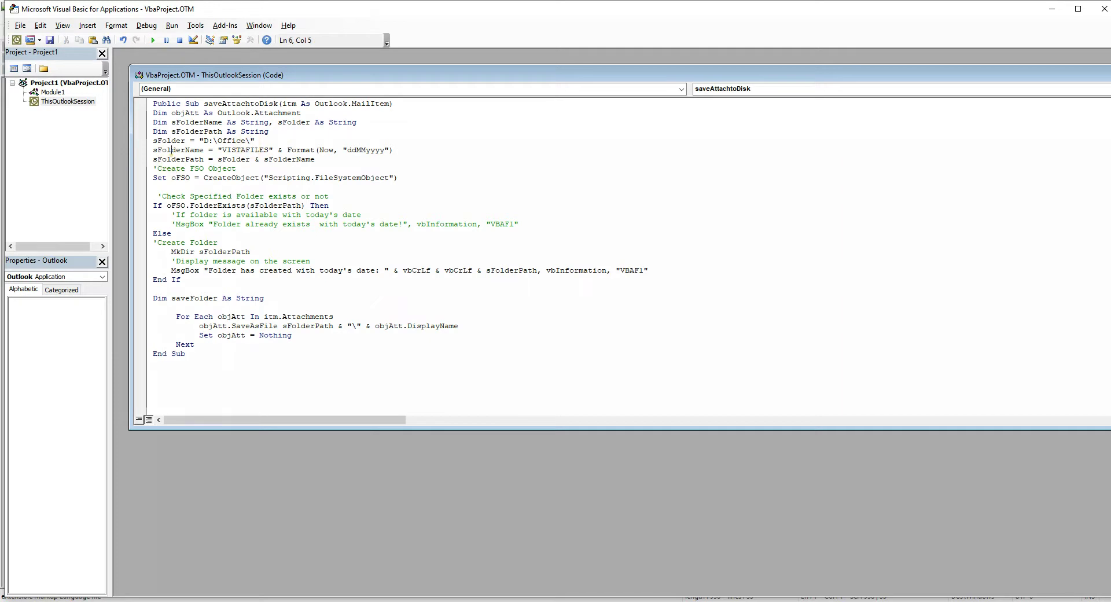
double_click(176, 150)
double_click(175, 158)
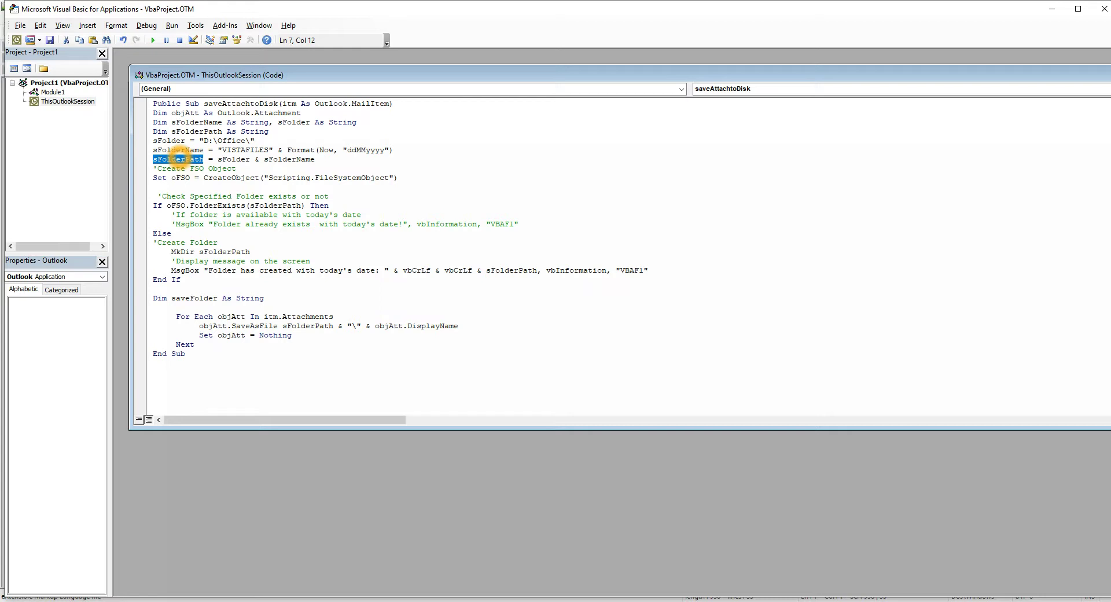
Step: Examine the line that creates the oFSO object with CreateObject and Scripting.FileSystemObject
left_click(232, 177)
double_click(232, 177)
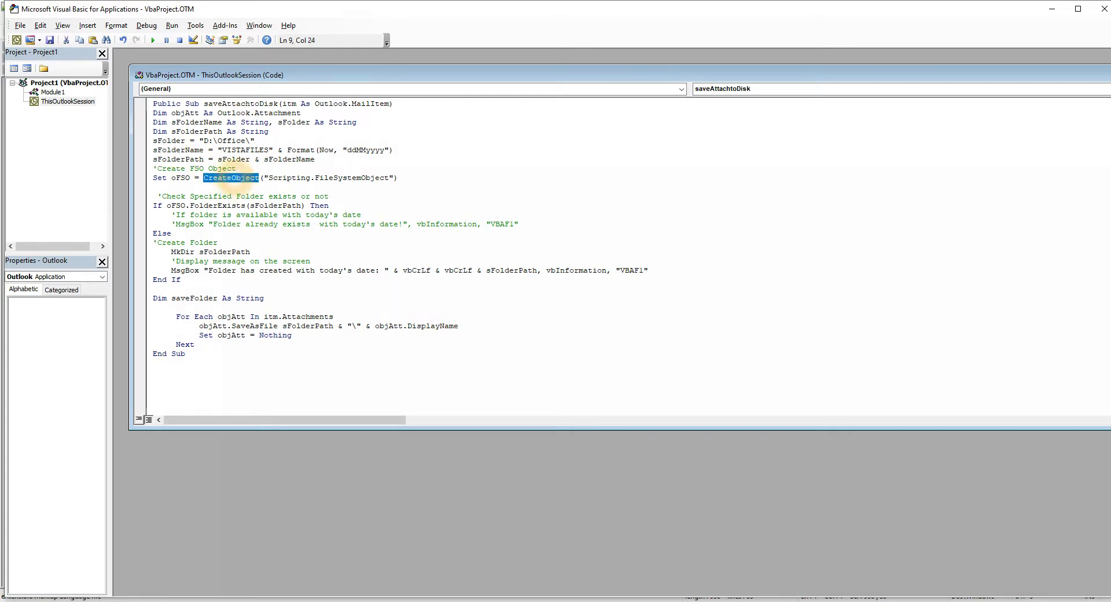
double_click(368, 177)
left_click(292, 177)
double_click(292, 178)
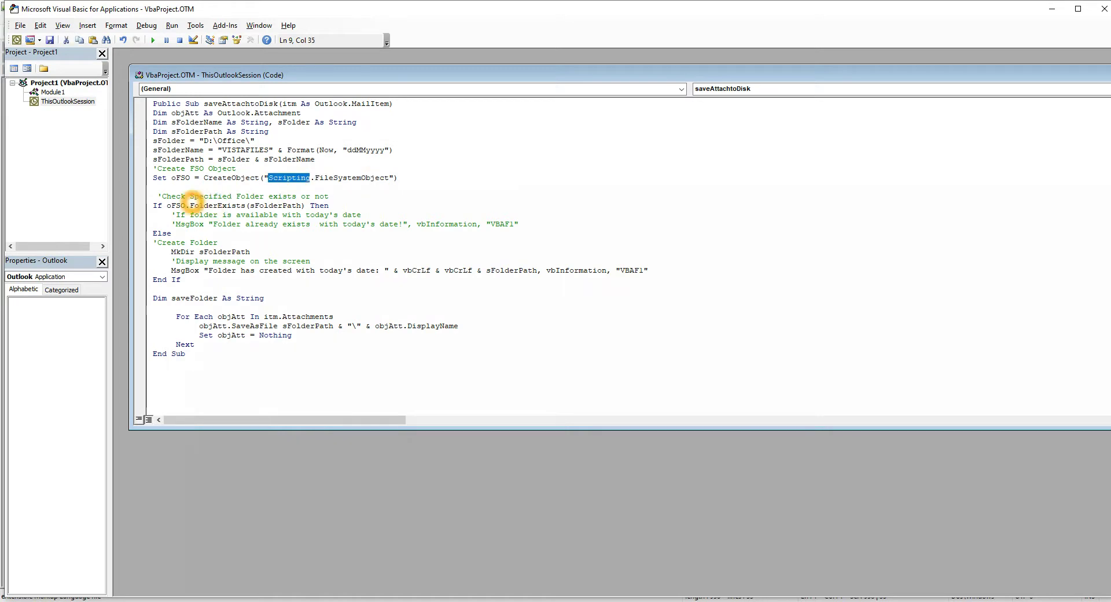
Step: Examine the oFSO.FolderExists check on sFolderPath and the commented-out message lines in its If branch
left_click(217, 206)
double_click(217, 205)
left_click(176, 205)
double_click(176, 205)
left_click(282, 206)
double_click(282, 205)
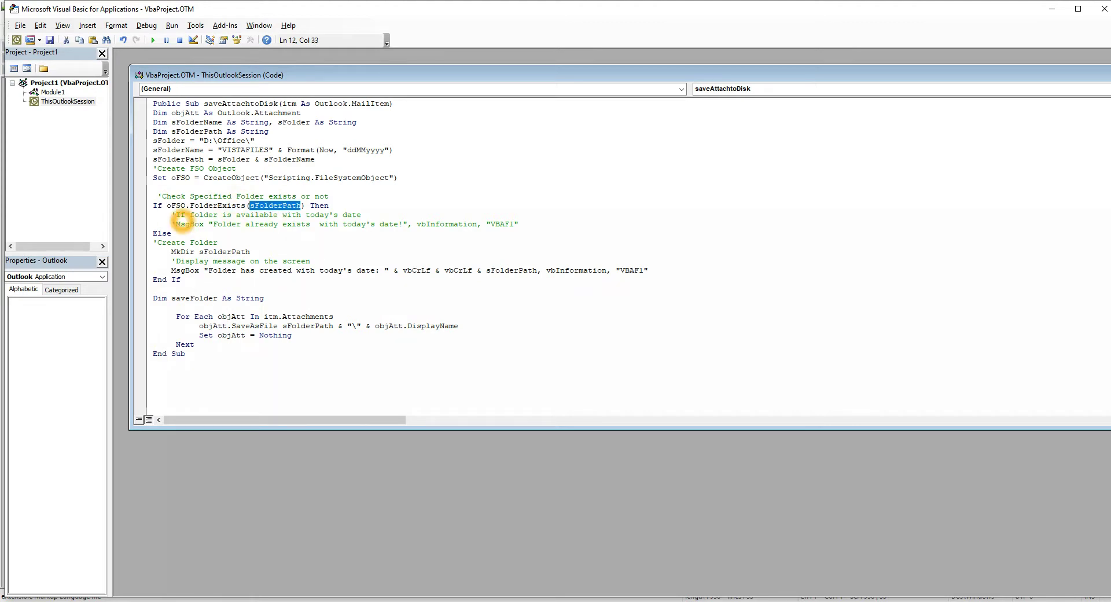
left_click(177, 224)
left_click_drag(176, 214, 172, 215)
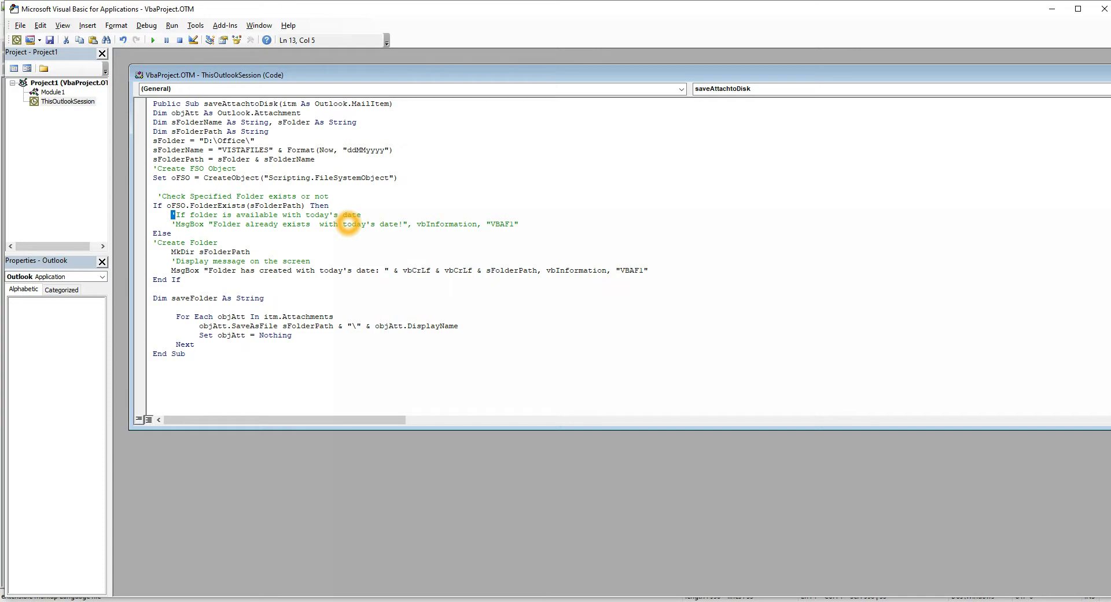
left_click(172, 233)
left_click(175, 223)
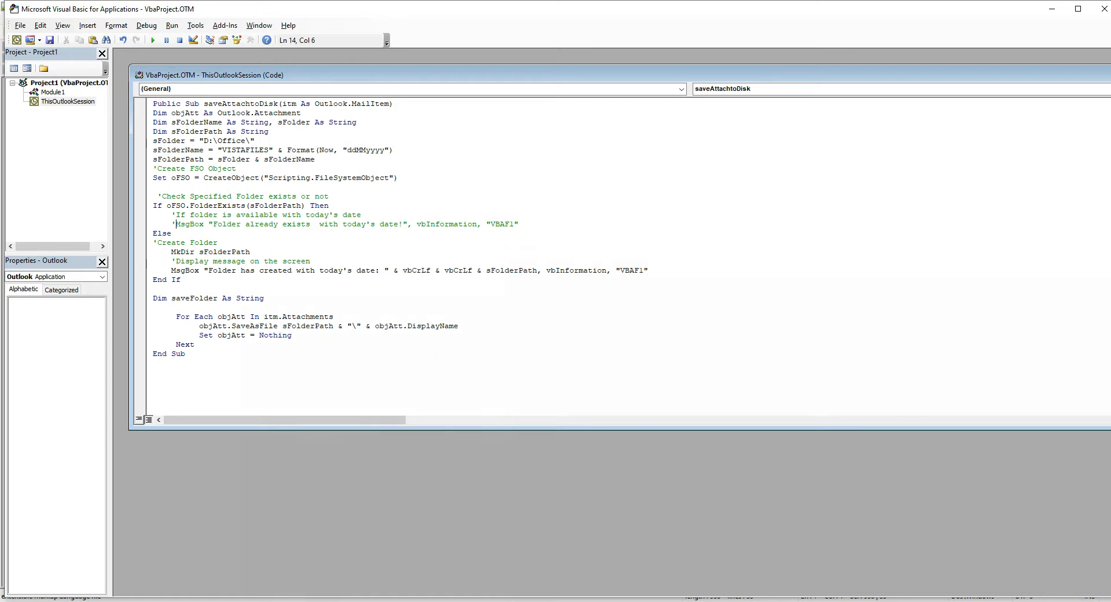
Step: Examine the For Each loop that saves every attachment to sFolderPath under its display name
left_click_drag(172, 316, 291, 335)
left_click(380, 335)
double_click(432, 326)
double_click(307, 325)
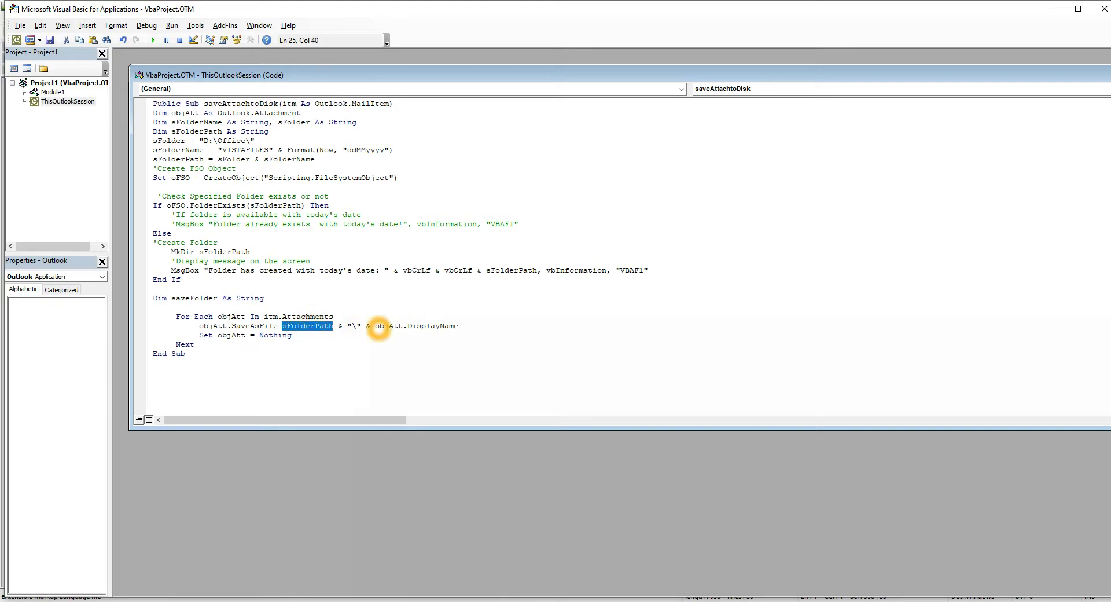
left_click(243, 349)
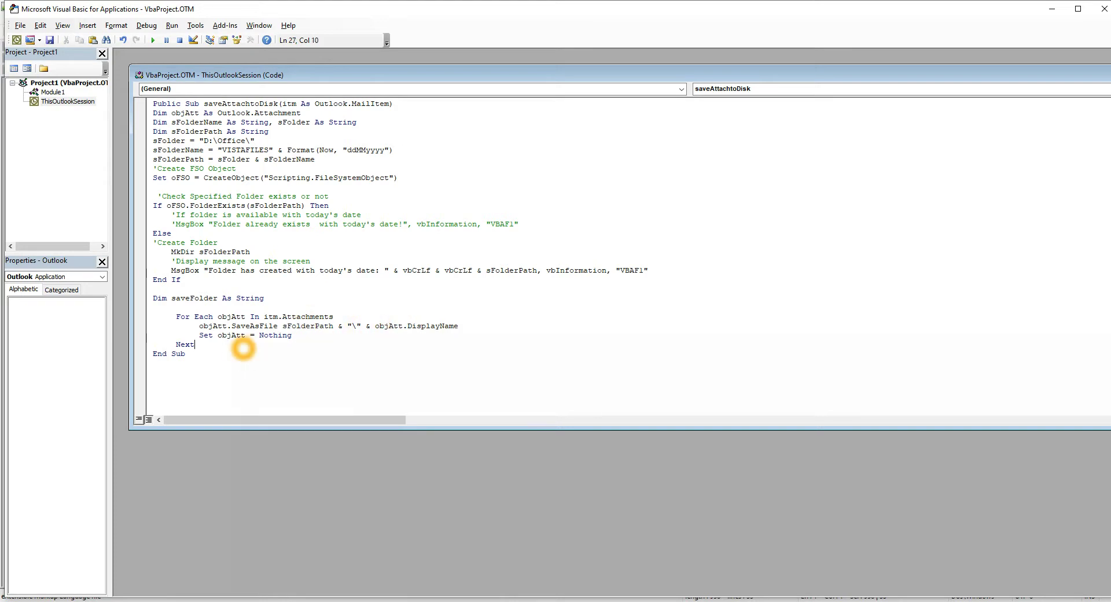
left_click(285, 388)
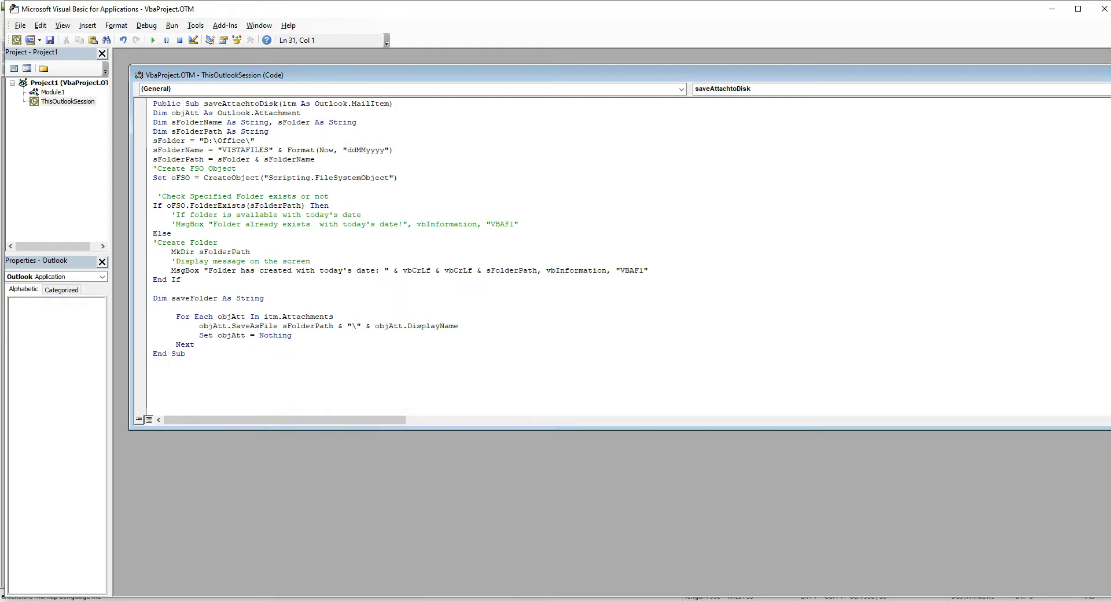
key("super")
left_click(340, 362)
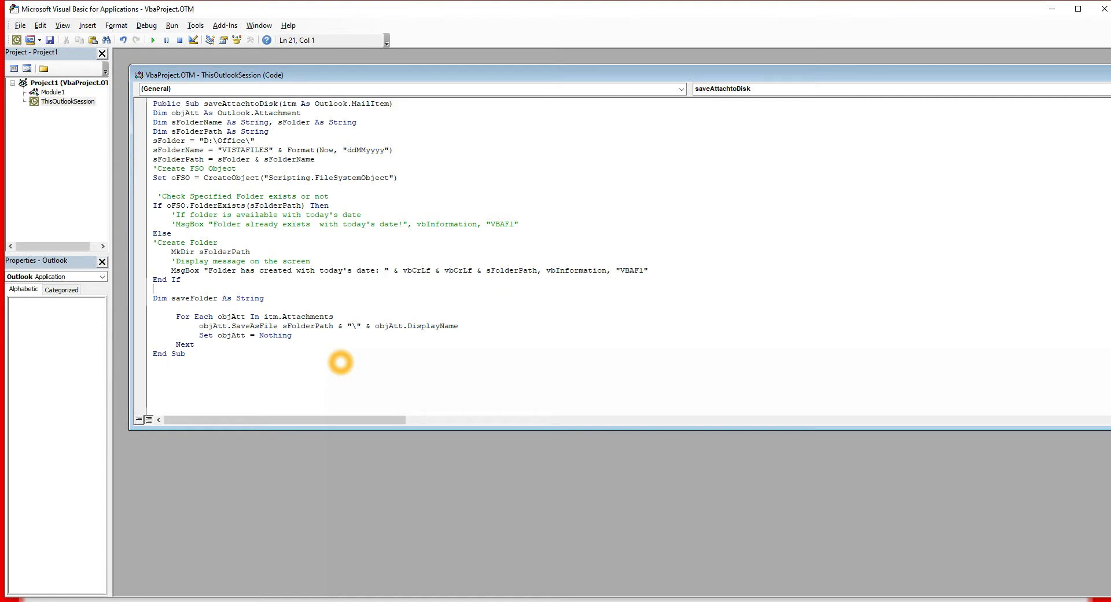
Step: Switch to the browser and review the pixelchef.net article's saveAttachtoDisk script and its dateFormat variation
key("alt+Tab")
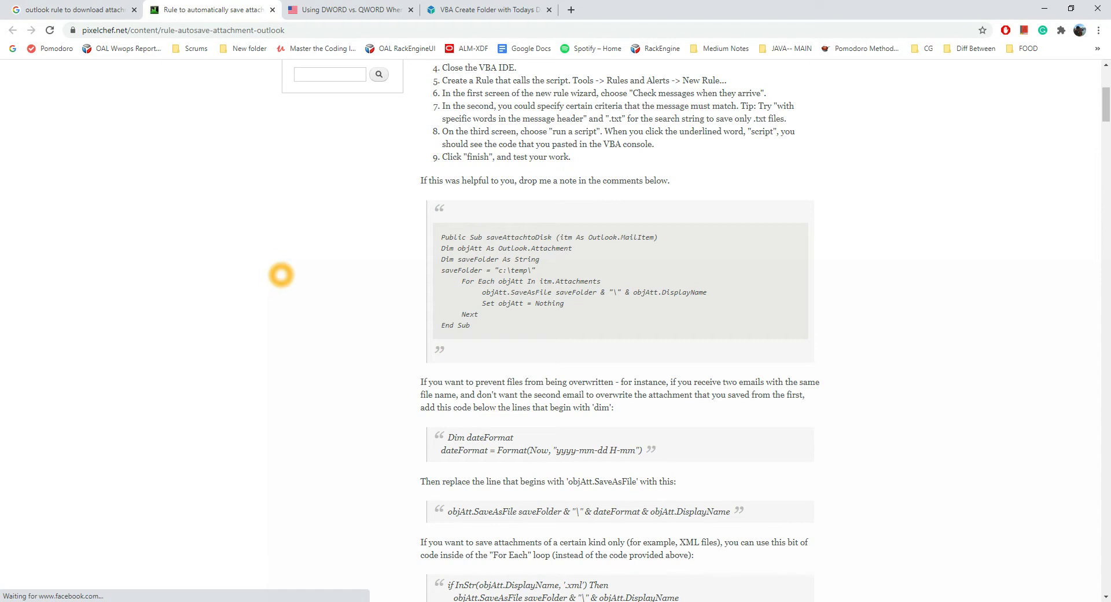
scroll(461, 237, "up", 5)
scroll(462, 237, "down", 20)
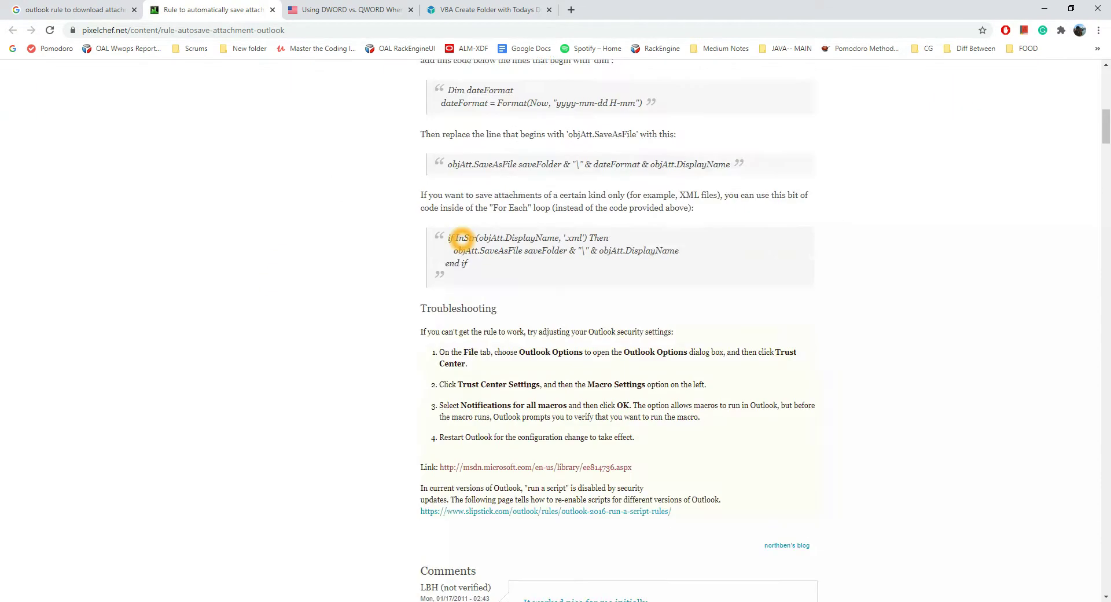
scroll(502, 238, "up", 10)
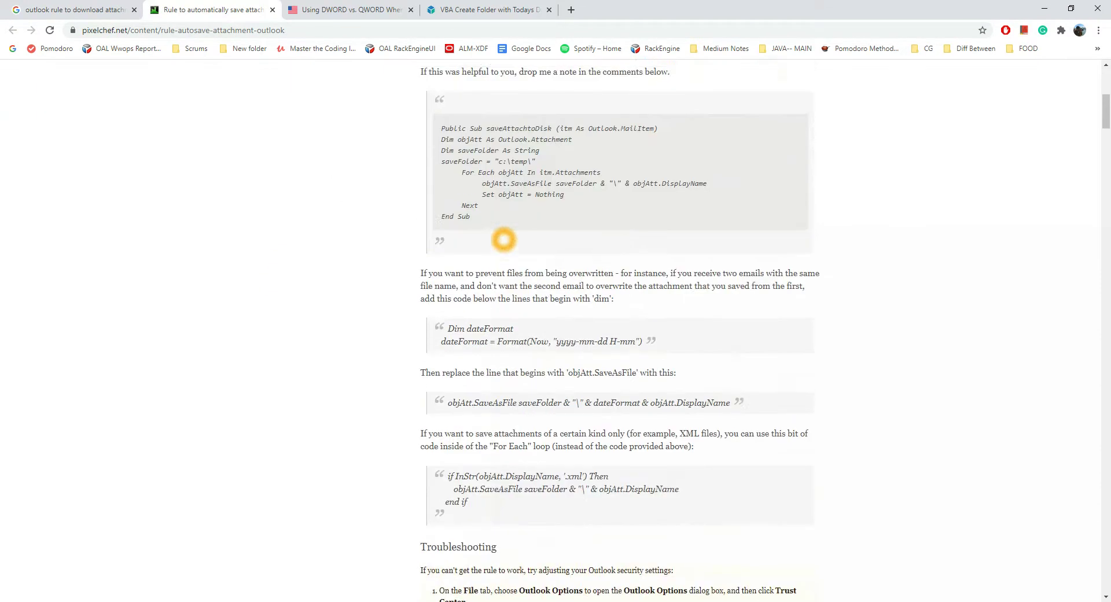
left_click_drag(442, 238, 506, 319)
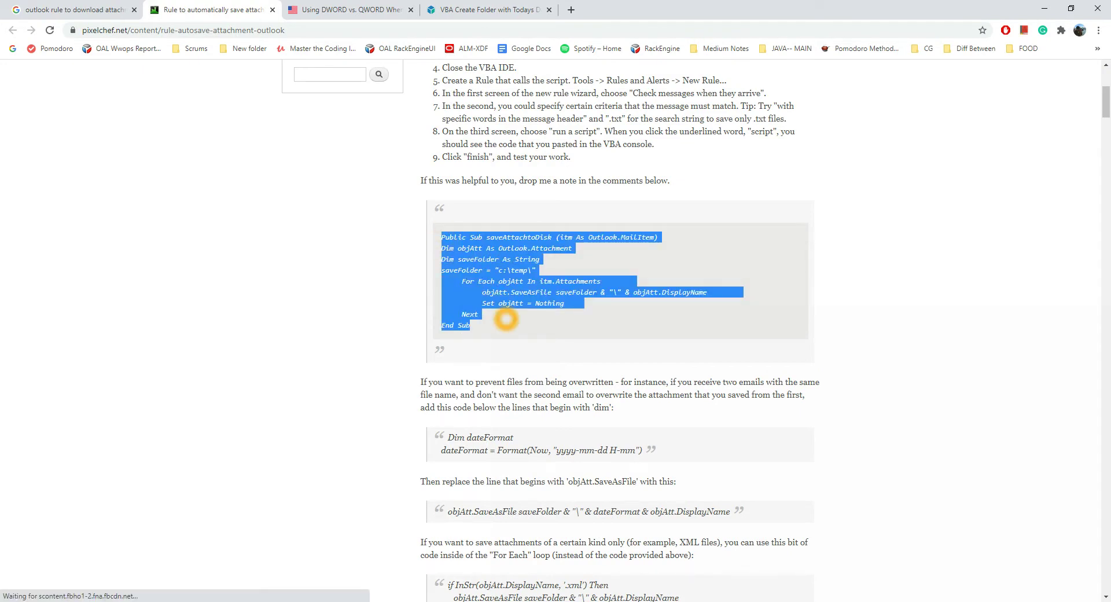
left_click(549, 307)
left_click(519, 270)
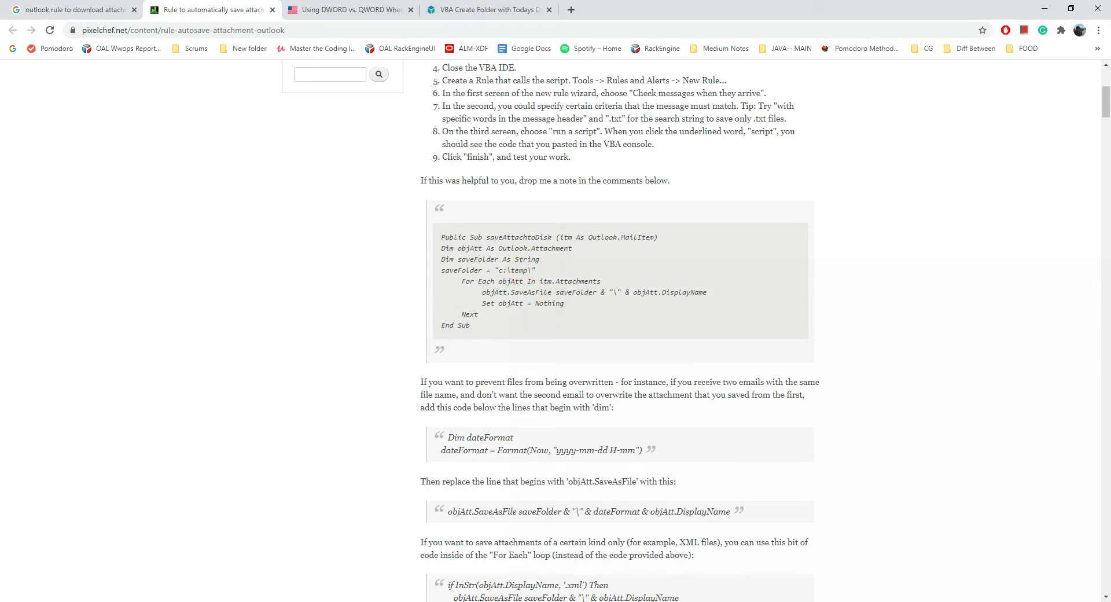
left_click_drag(449, 437, 513, 438)
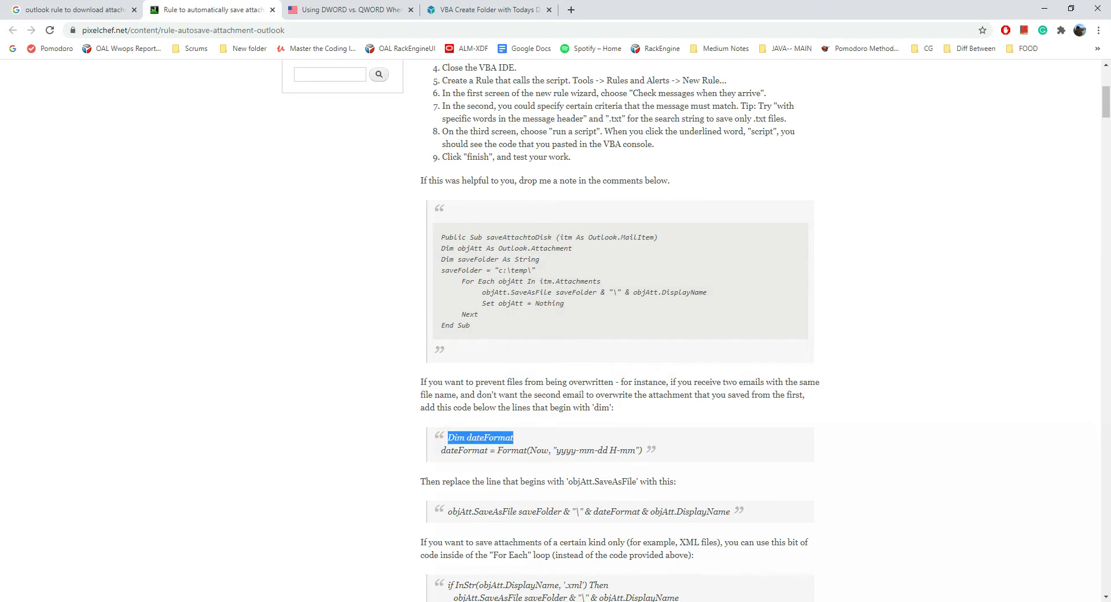
scroll(665, 463, "down", 4)
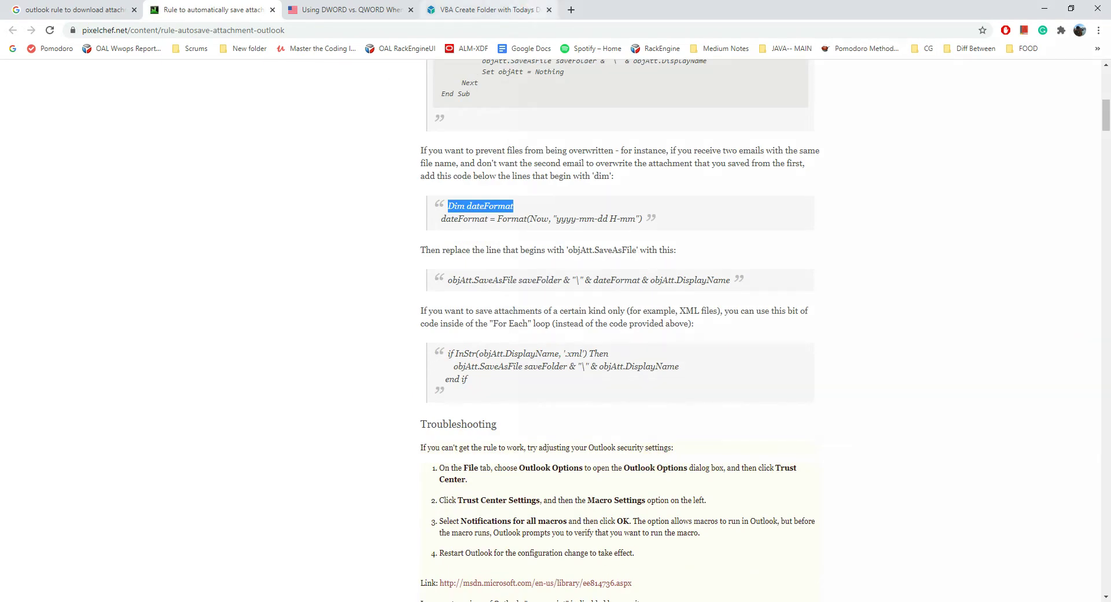
Step: Review the example macro code in the vbaf1.com article on creating a folder with today's date
left_click(486, 10)
scroll(488, 316, "up", 5)
left_click(488, 316)
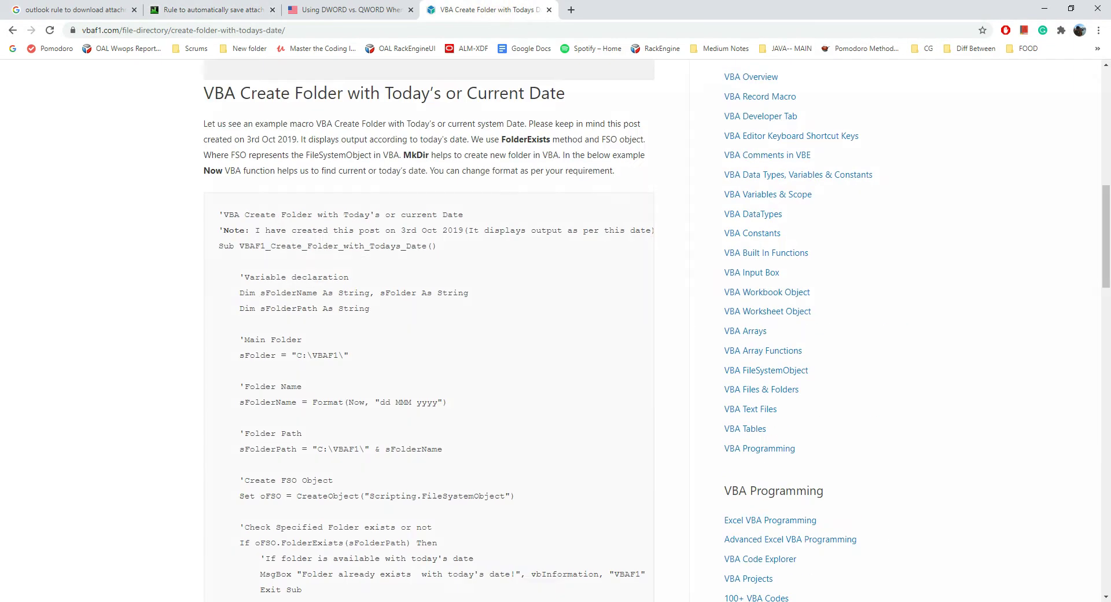
left_click_drag(244, 277, 411, 542)
left_click(504, 387)
scroll(503, 387, "down", 3)
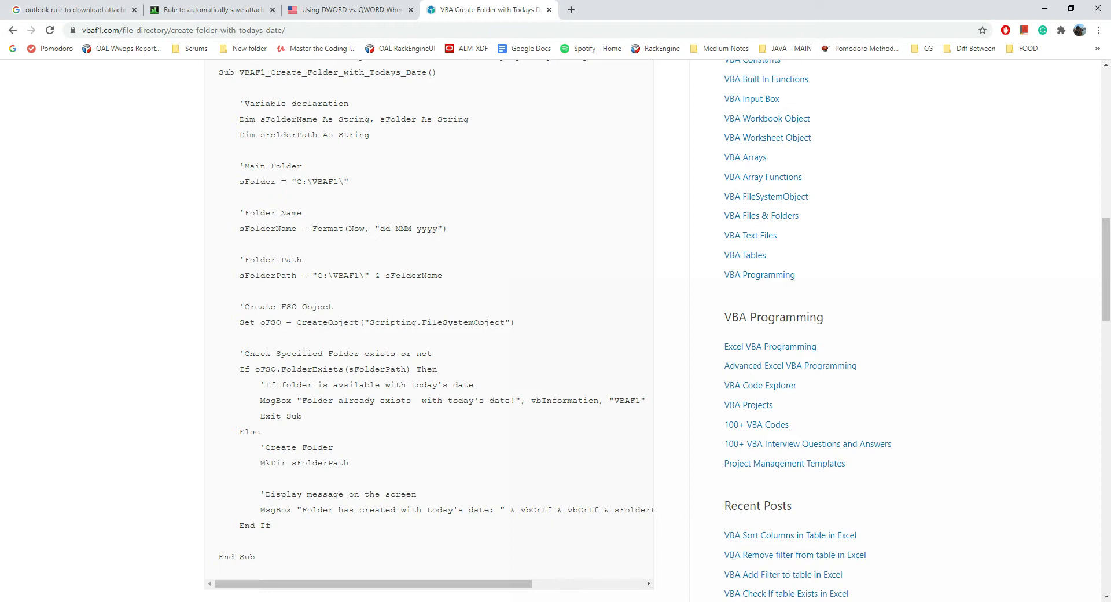
left_click(214, 10)
left_click(486, 10)
left_click(592, 142)
Step: Switch to File Explorer and inspect the saved attachments in the VISTAFILES27082020 folder under D:\Office
key("alt+Tab")
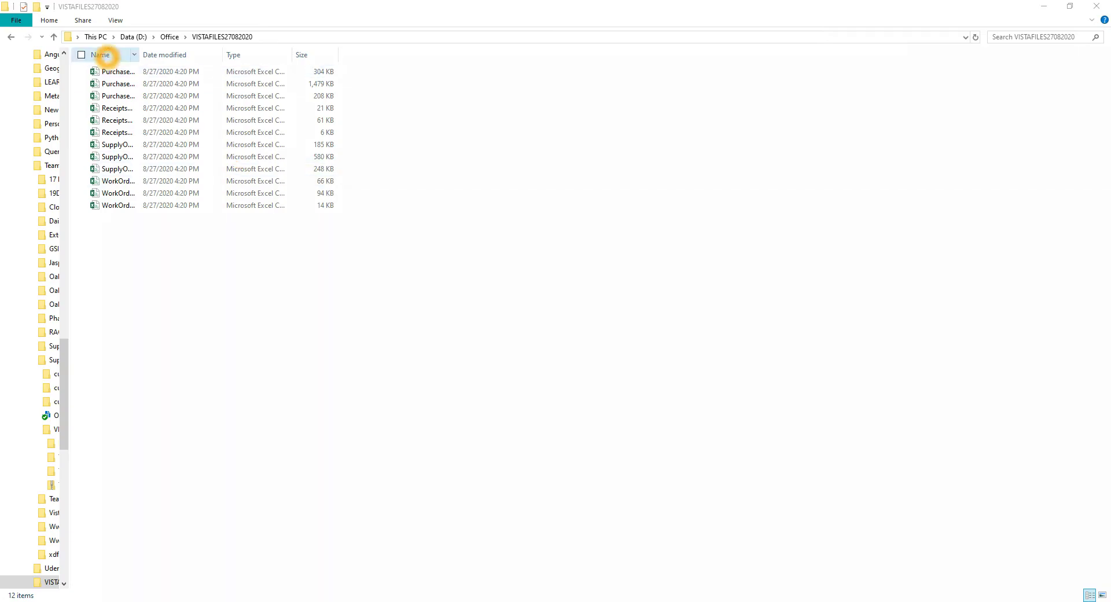
left_click(170, 37)
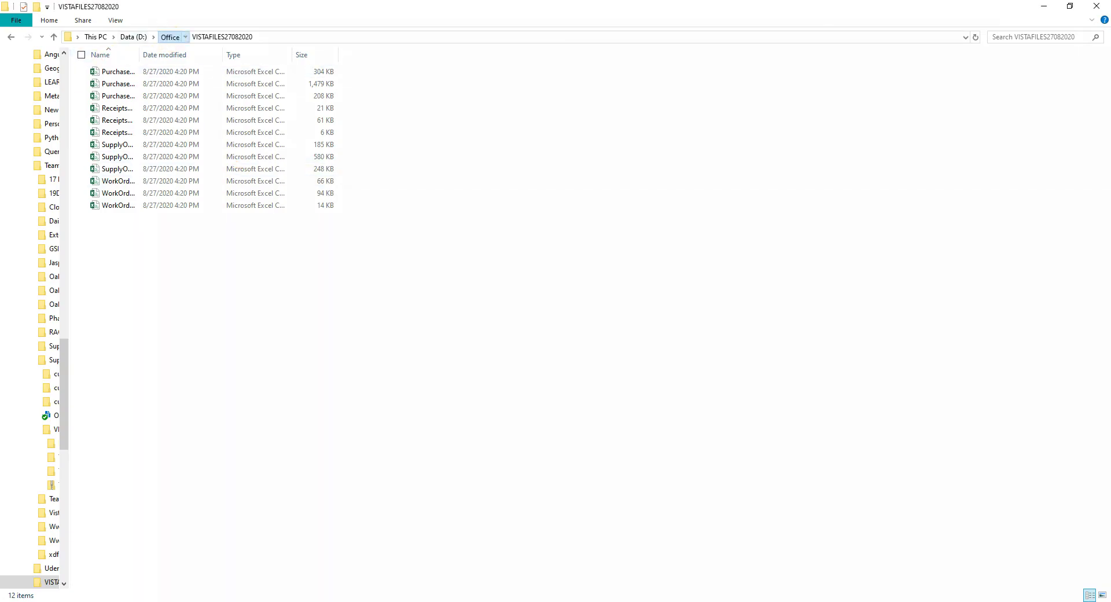
double_click(124, 83)
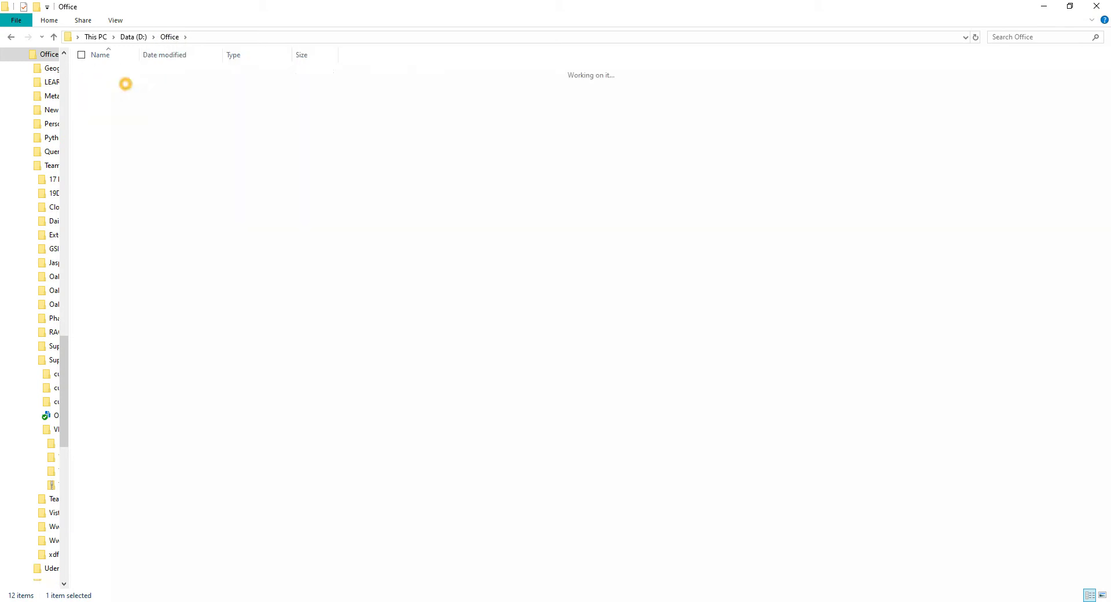
left_click_drag(123, 240, 329, 62)
left_click(494, 245)
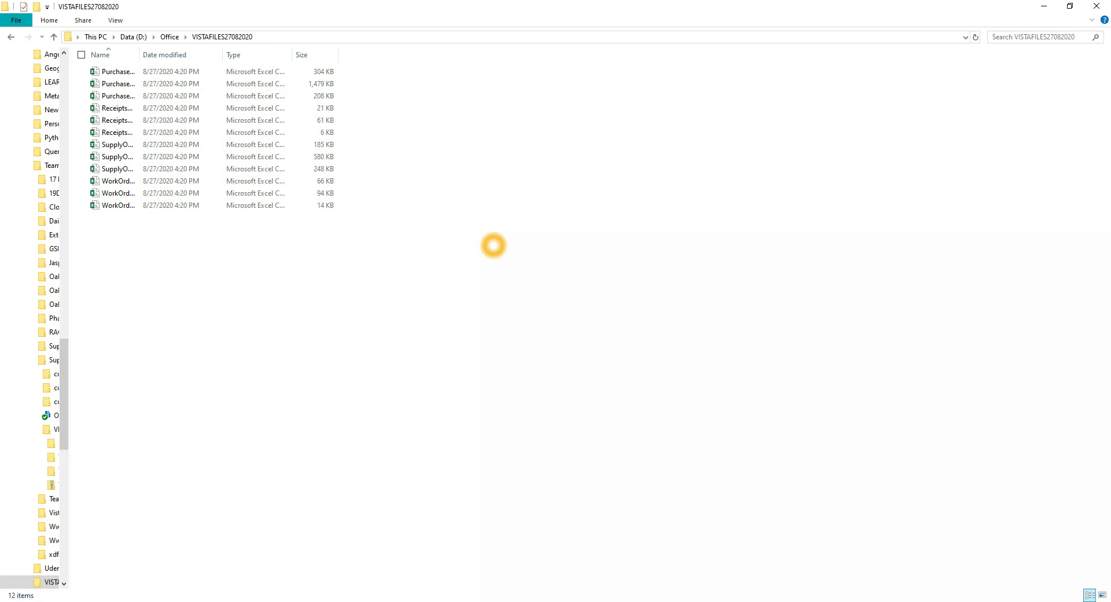